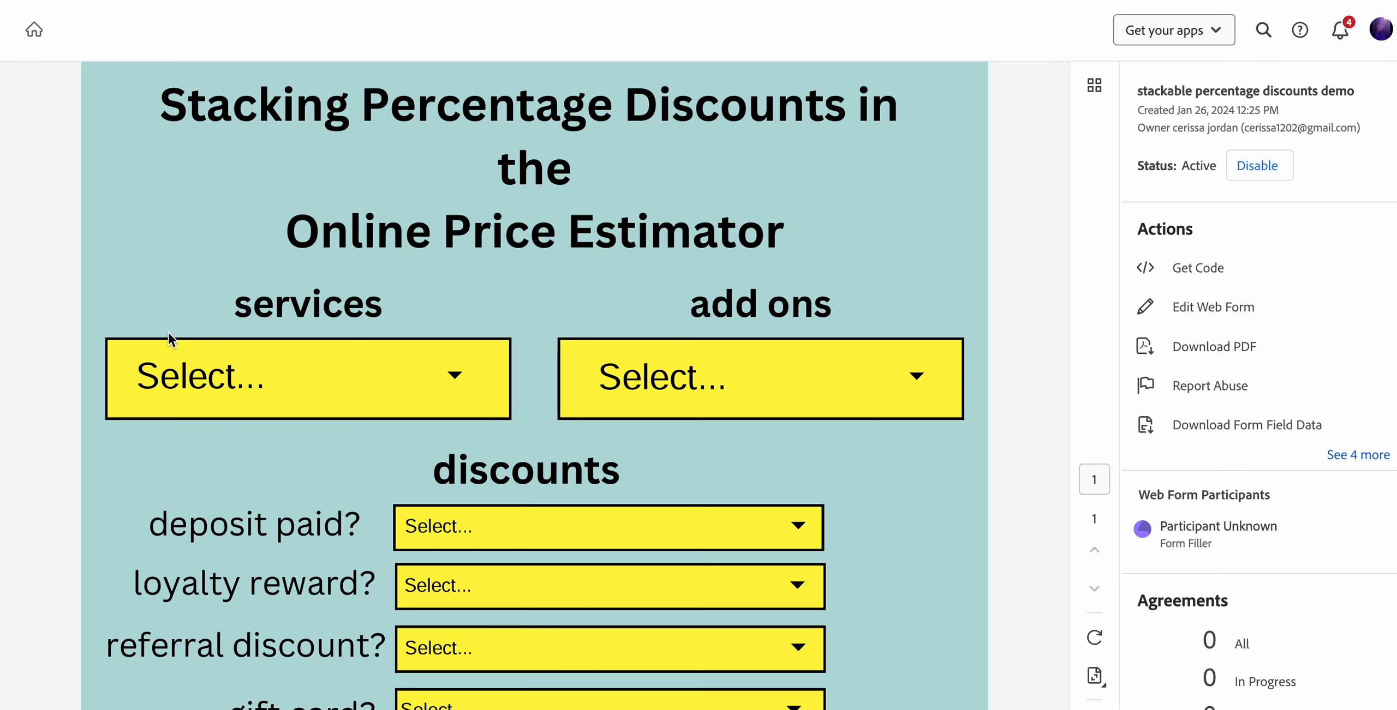
Step: Open the "stackable percentage discounts demo" web form for editing
{"action": "scroll", "coordinate": [168, 331], "scroll_direction": "down", "scroll_amount": 2}
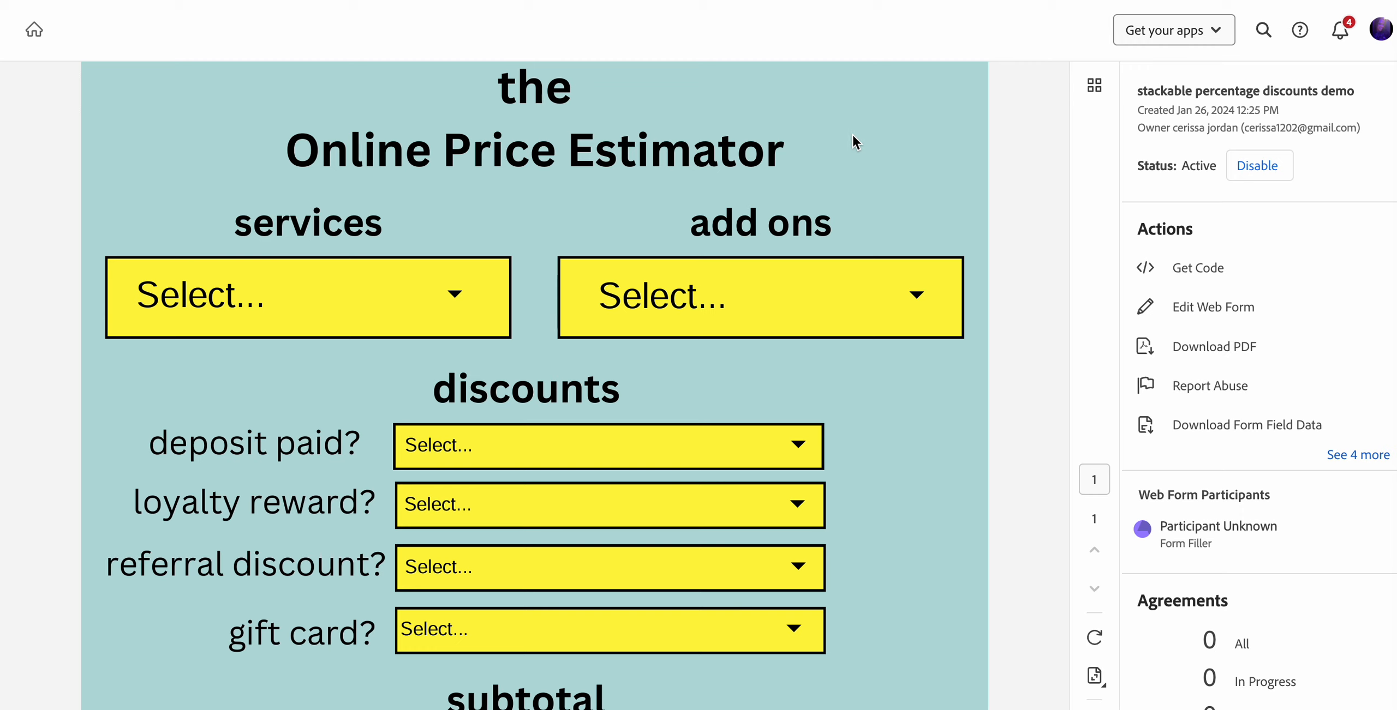
{"action": "scroll", "coordinate": [851, 133], "scroll_direction": "up", "scroll_amount": 2}
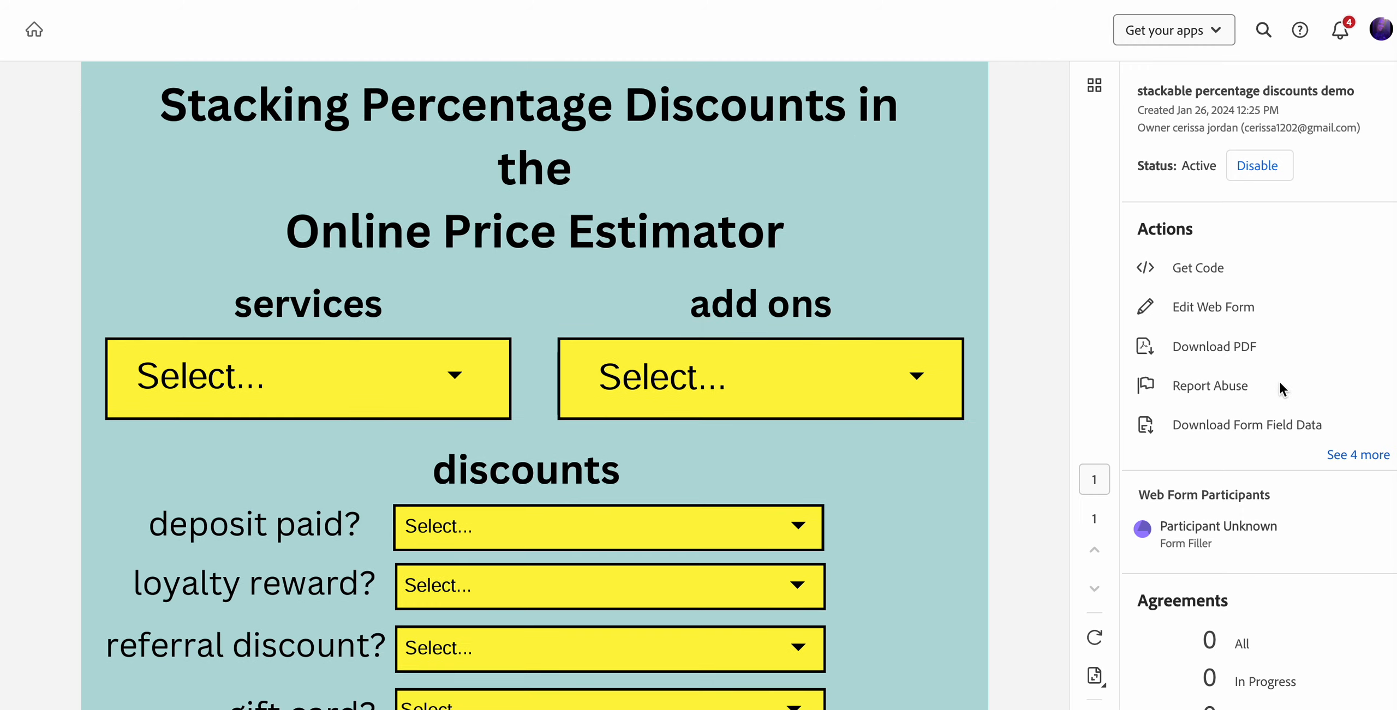
{"action": "left_click", "coordinate": [1188, 300]}
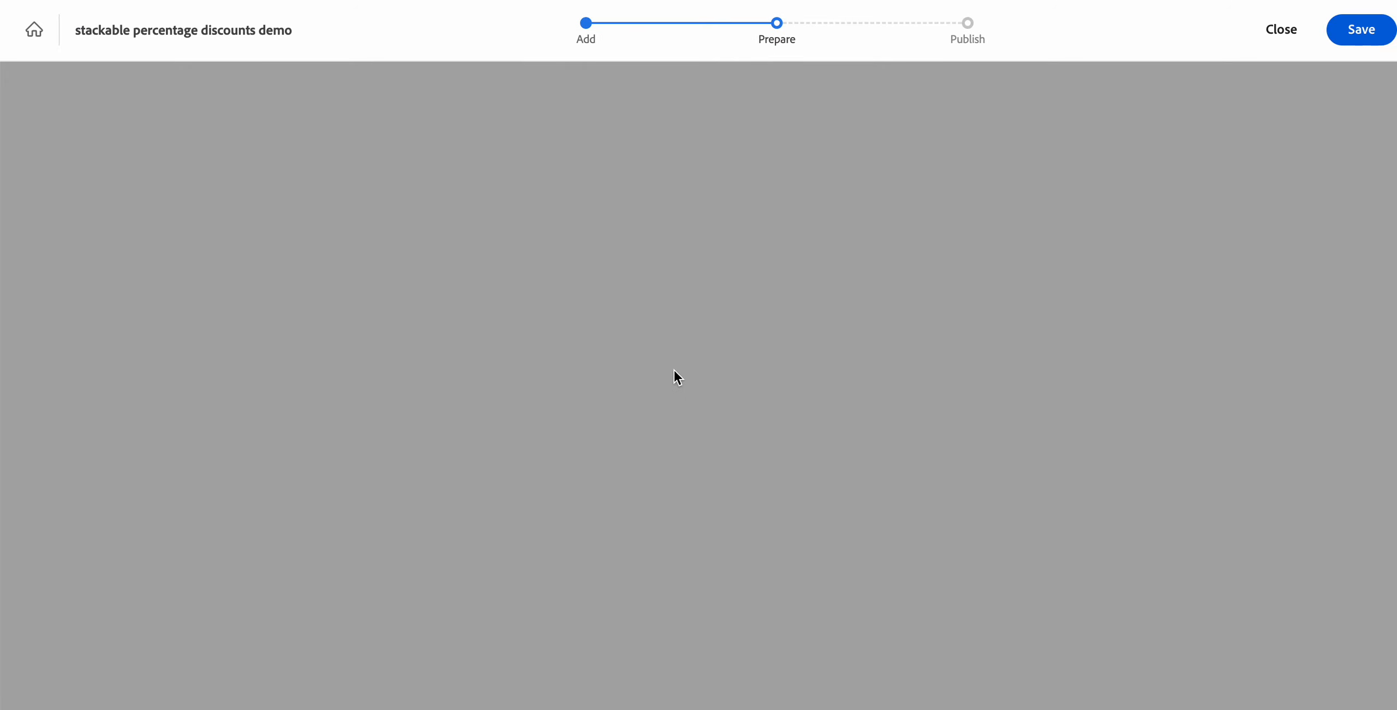
{"action": "scroll", "coordinate": [475, 303], "scroll_direction": "down", "scroll_amount": 8}
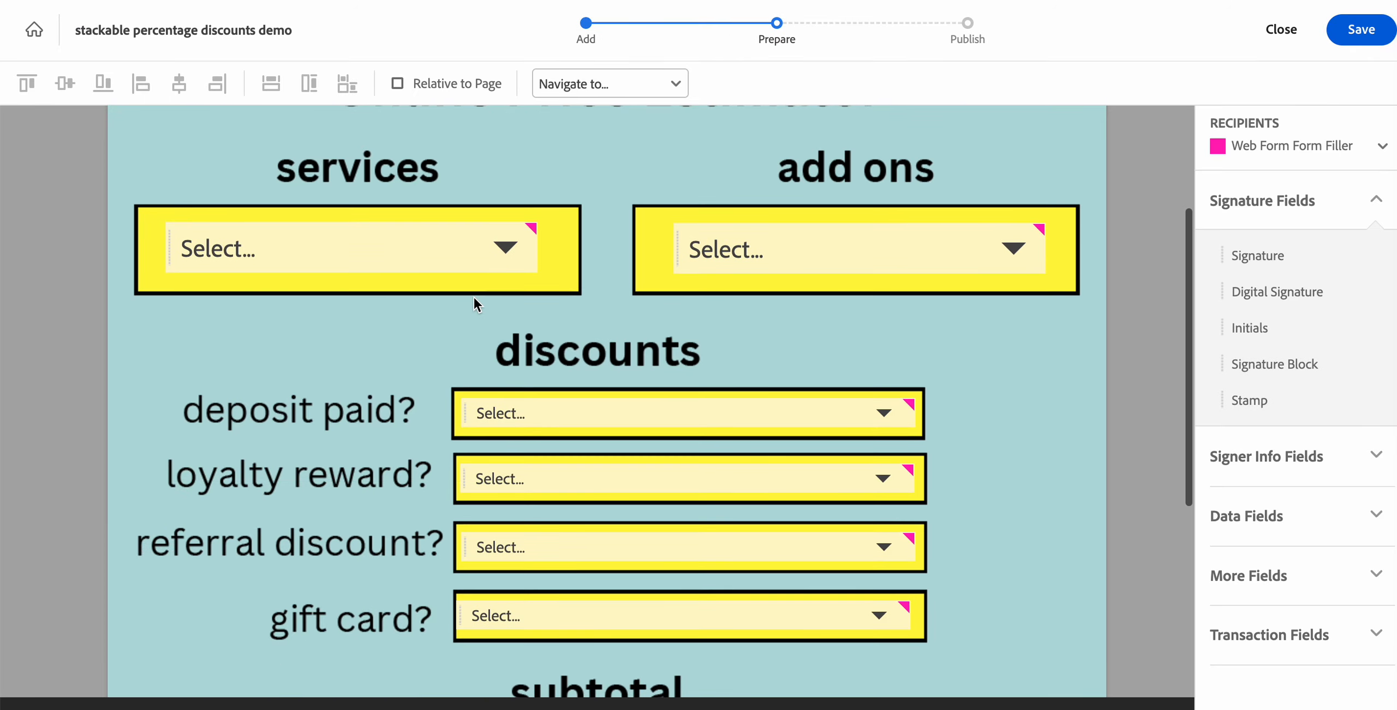
{"action": "scroll", "coordinate": [475, 304], "scroll_direction": "up", "scroll_amount": 8}
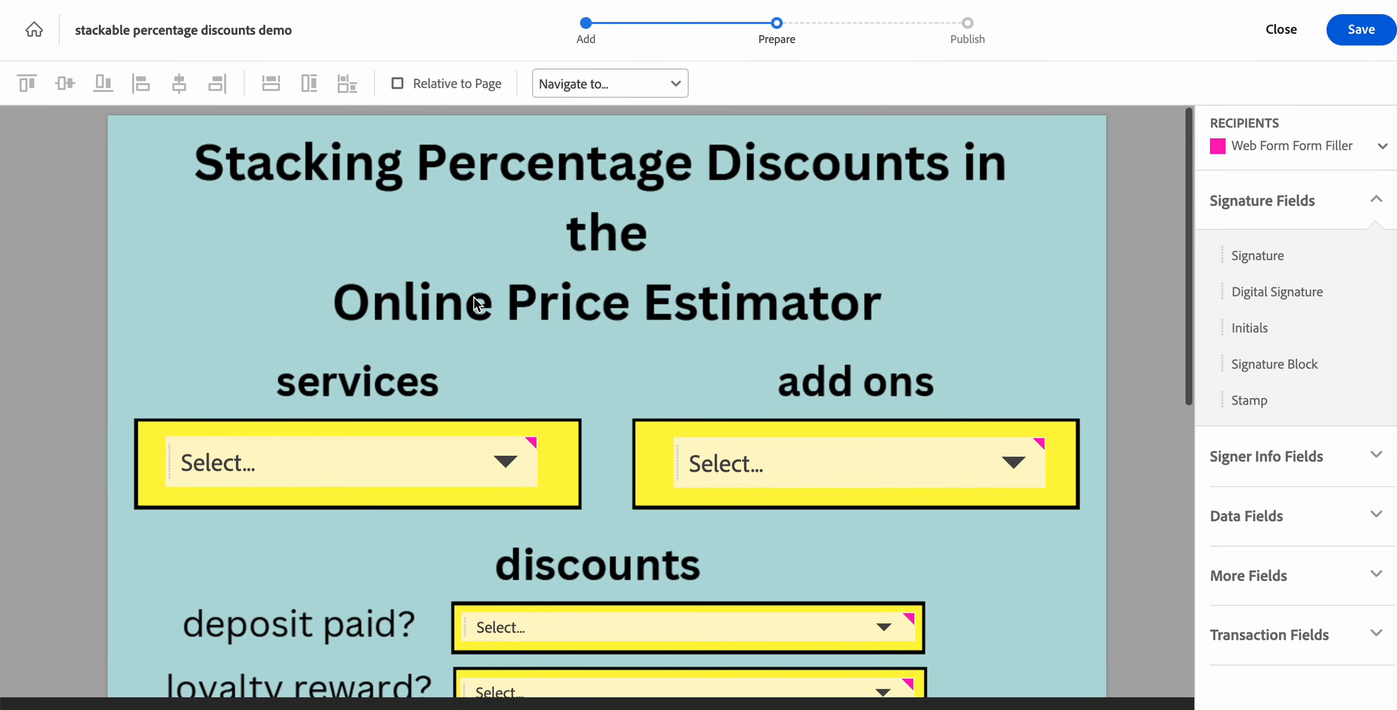
Step: Examine the services drop-down's options and their matching export values, and close its field settings
{"action": "left_click", "coordinate": [507, 444]}
{"action": "scroll", "coordinate": [507, 445], "scroll_direction": "down", "scroll_amount": 4}
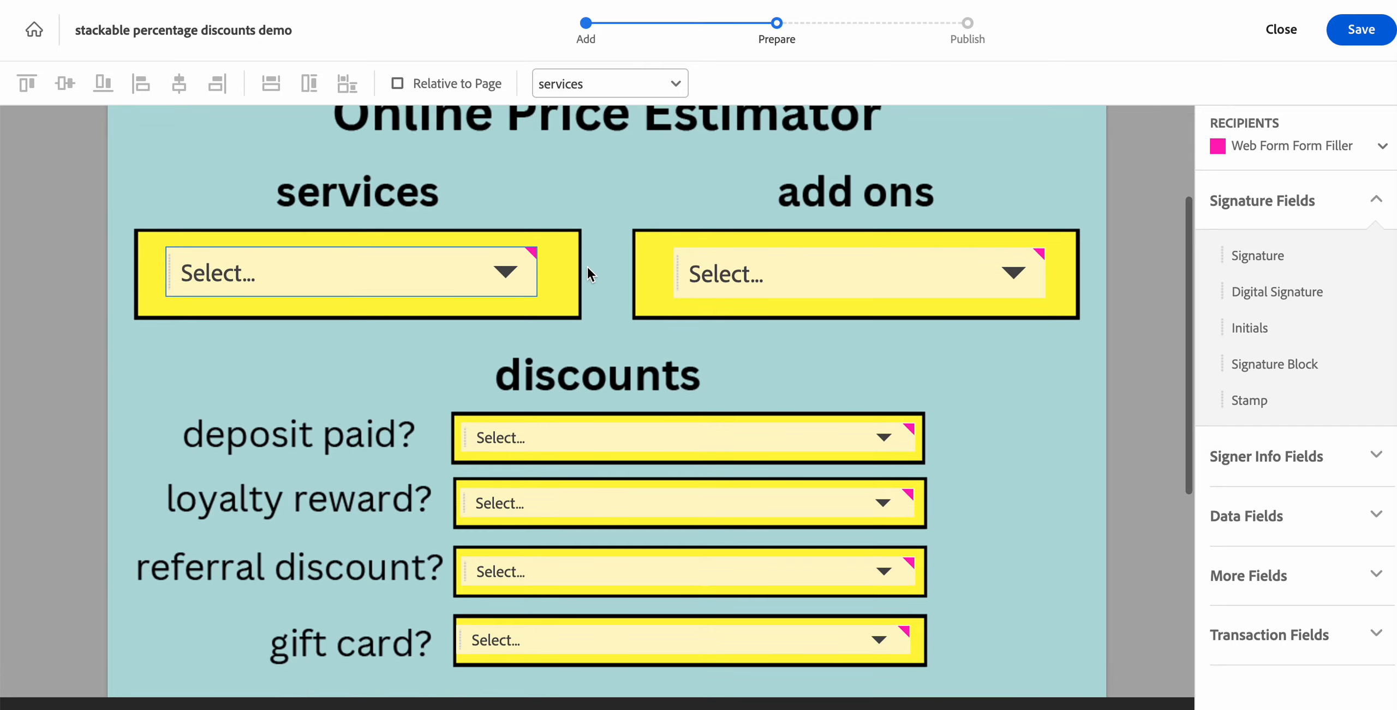
{"action": "scroll", "coordinate": [545, 270], "scroll_direction": "up", "scroll_amount": 2}
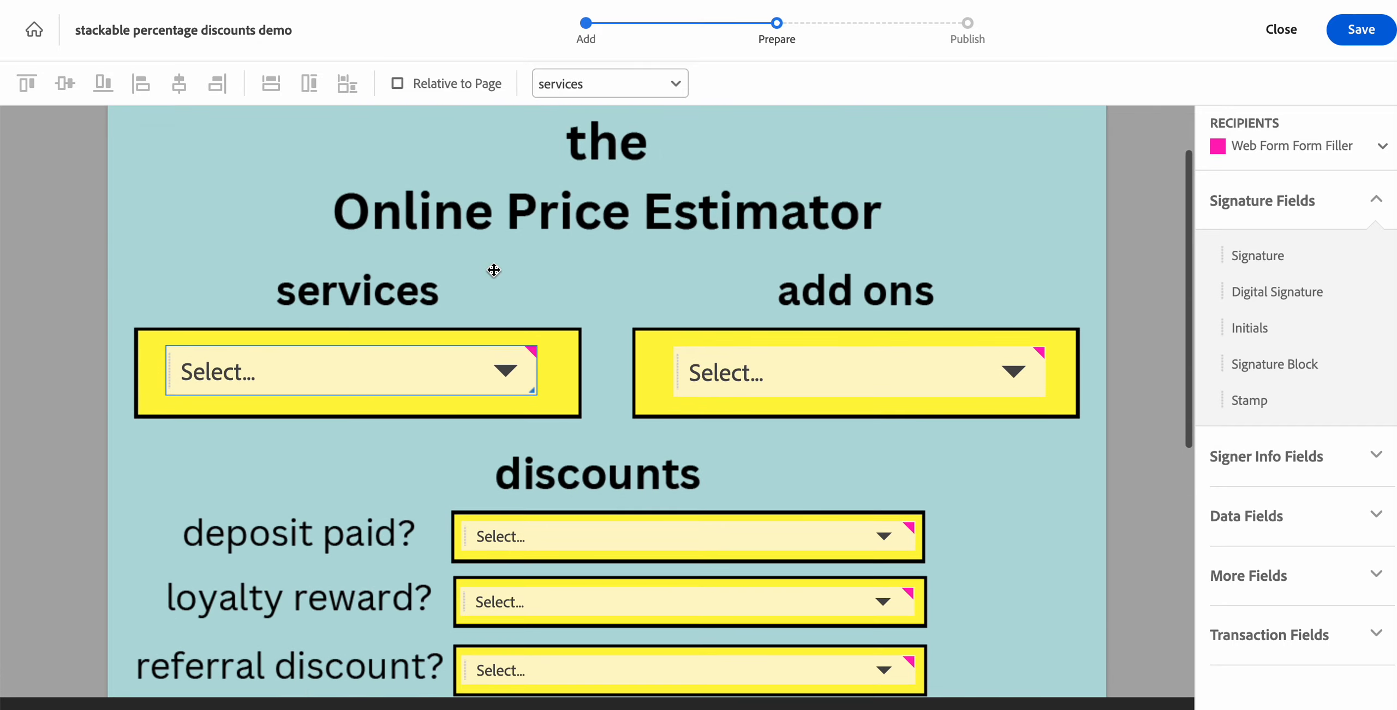
{"action": "double_click", "coordinate": [492, 369]}
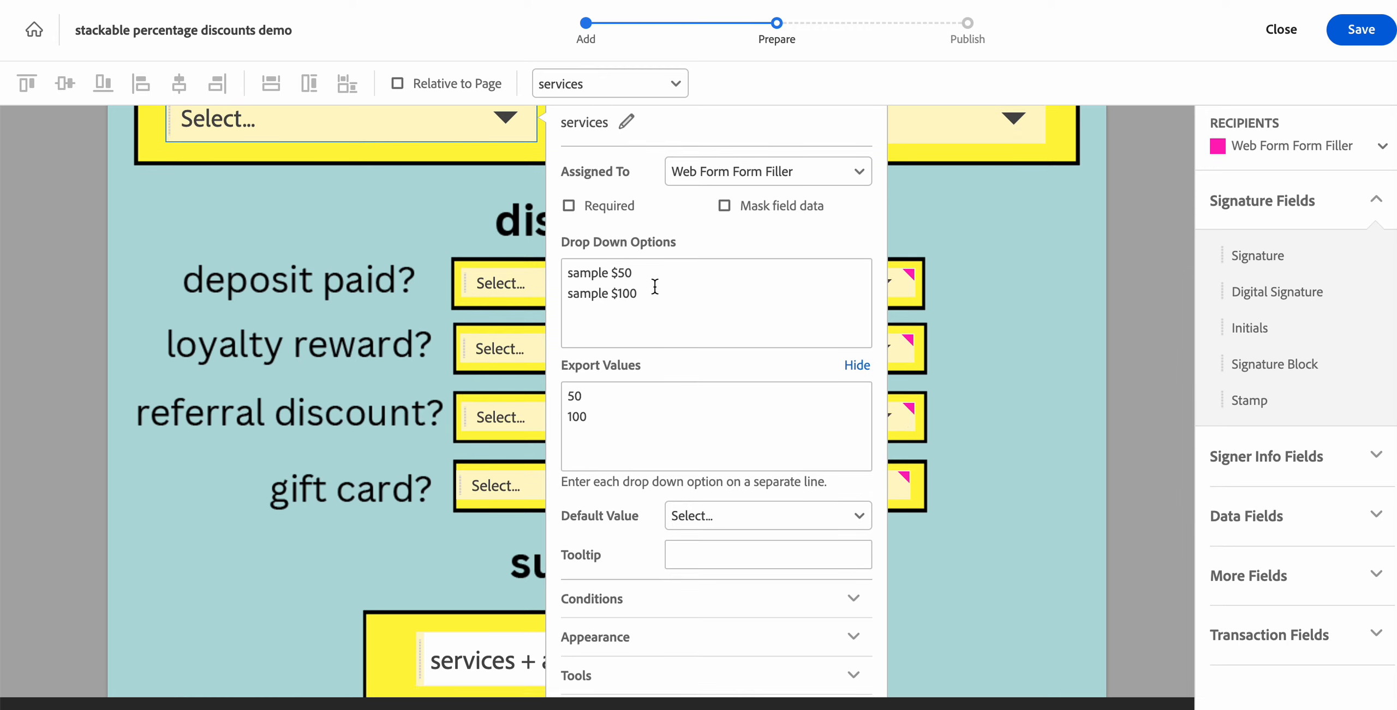
{"action": "scroll", "coordinate": [655, 286], "scroll_direction": "up", "scroll_amount": 1}
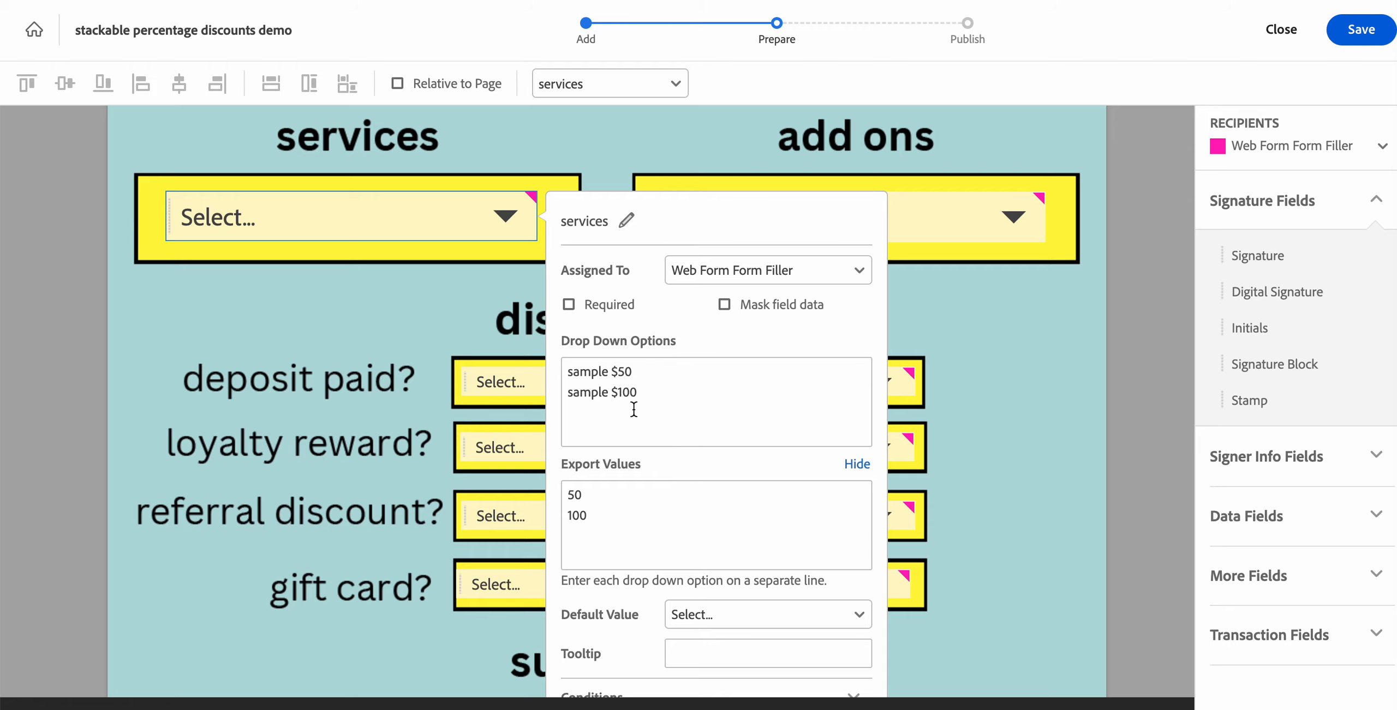
{"action": "scroll", "coordinate": [627, 398], "scroll_direction": "down", "scroll_amount": 3}
{"action": "left_click", "coordinate": [818, 642]}
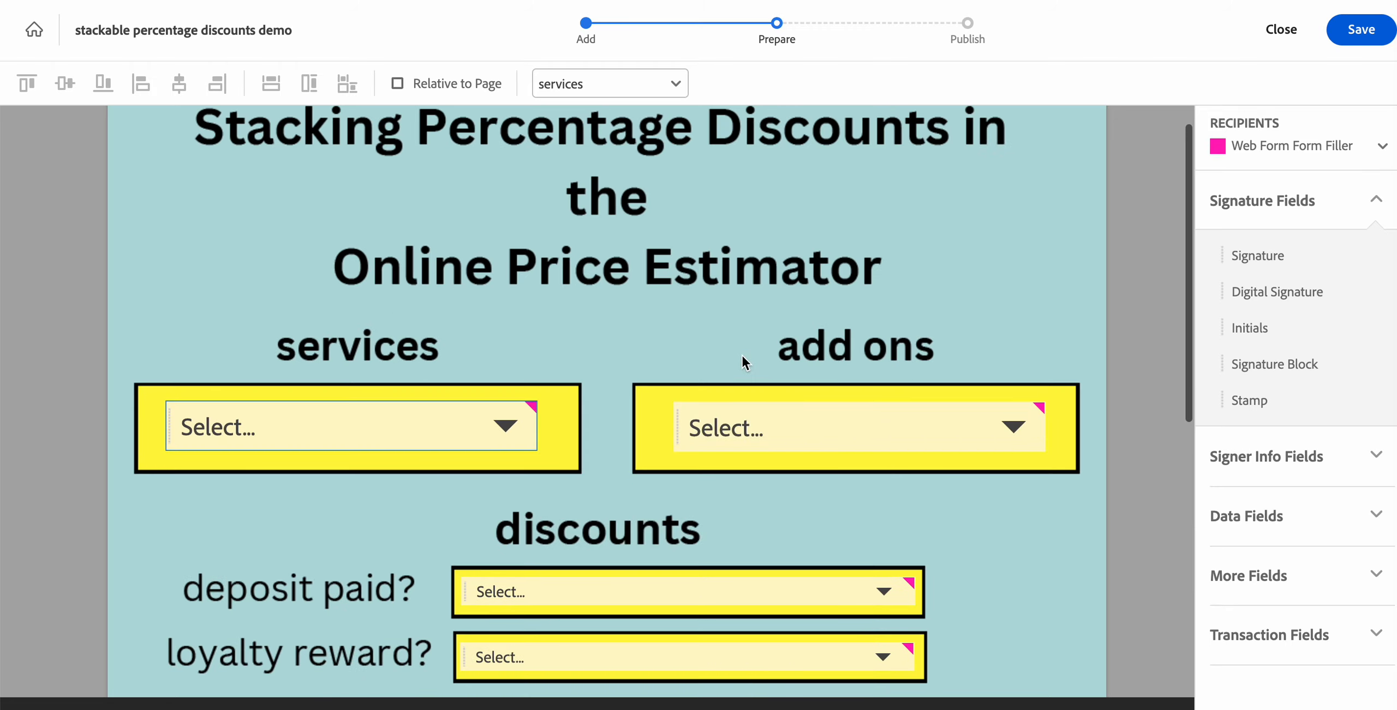
Step: Check the add ons drop-down's options against their export values and close its field settings
{"action": "scroll", "coordinate": [743, 357], "scroll_direction": "down", "scroll_amount": 1}
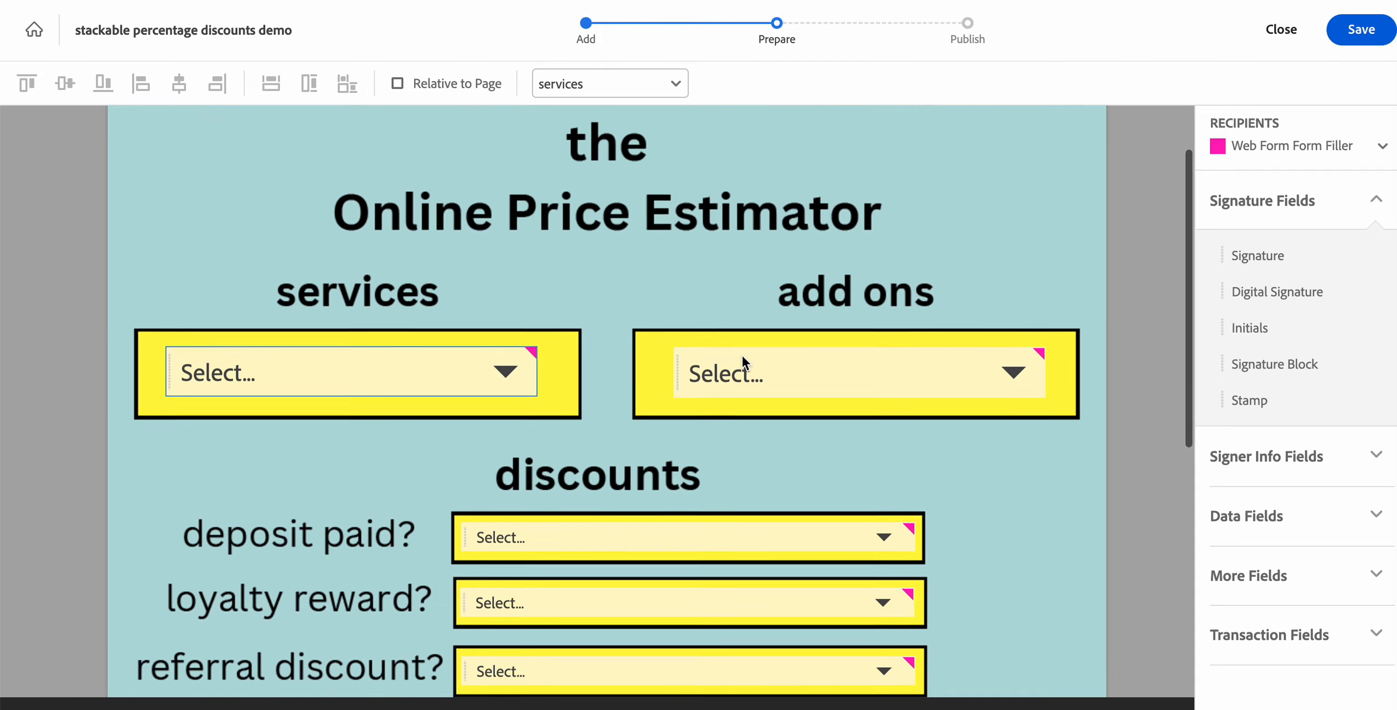
{"action": "double_click", "coordinate": [742, 360]}
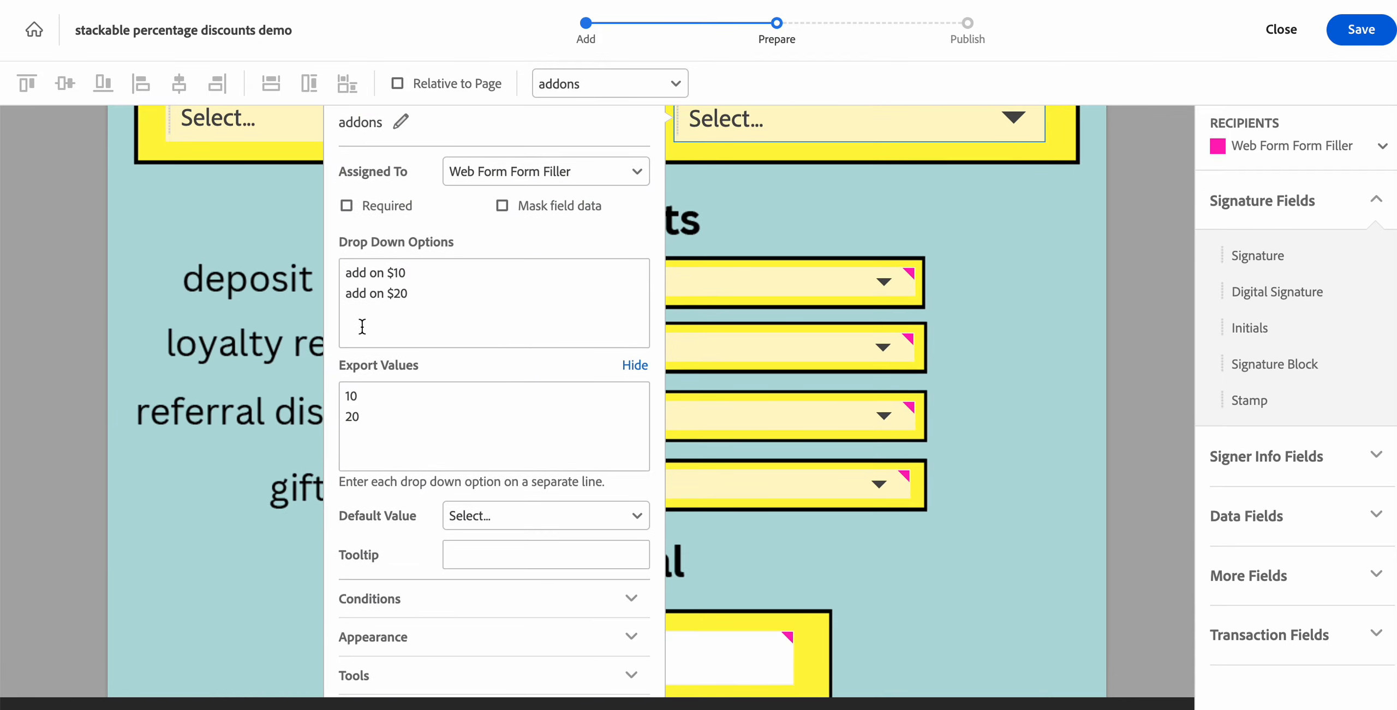
{"action": "scroll", "coordinate": [363, 326], "scroll_direction": "down", "scroll_amount": 3}
{"action": "left_click", "coordinate": [616, 588]}
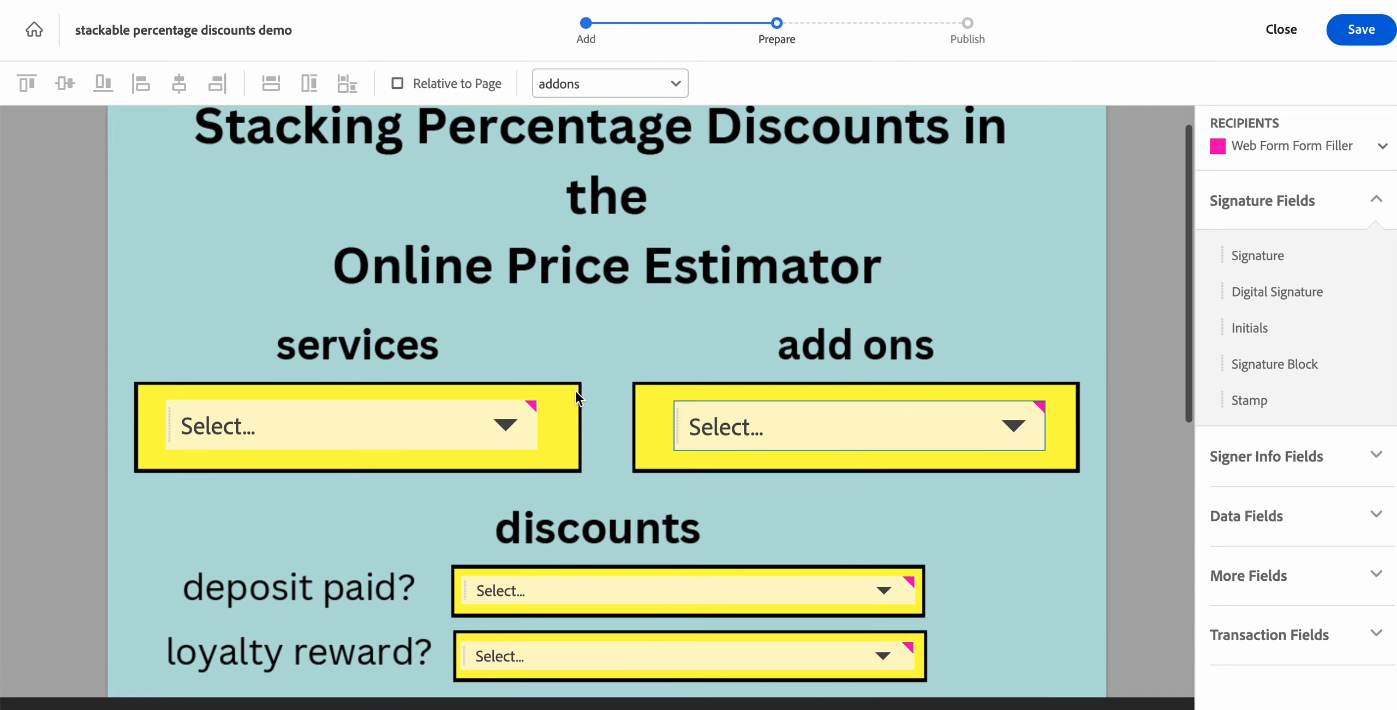
Step: Open the deposit paid drop-down's settings and examine how its percentage options are expressed as export values
{"action": "scroll", "coordinate": [776, 319], "scroll_direction": "down", "scroll_amount": 5}
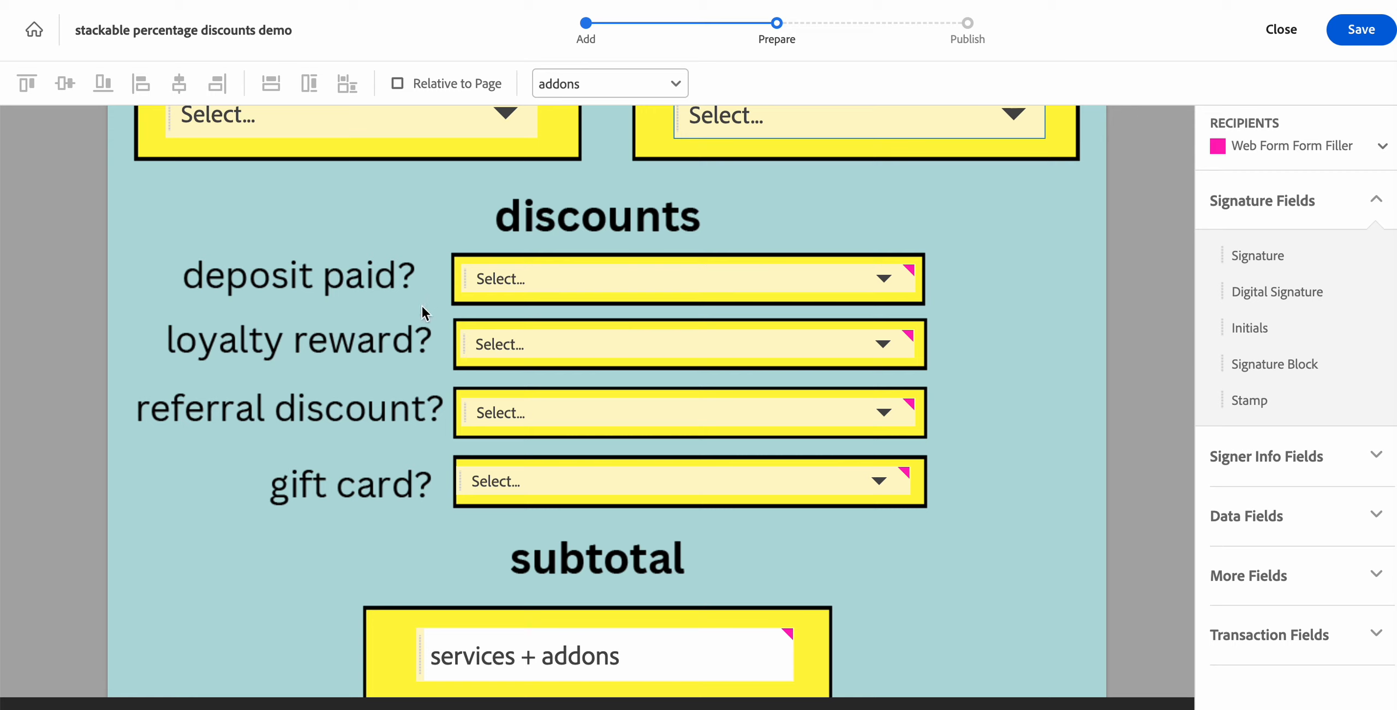
{"action": "left_click", "coordinate": [554, 279]}
{"action": "double_click", "coordinate": [555, 280]}
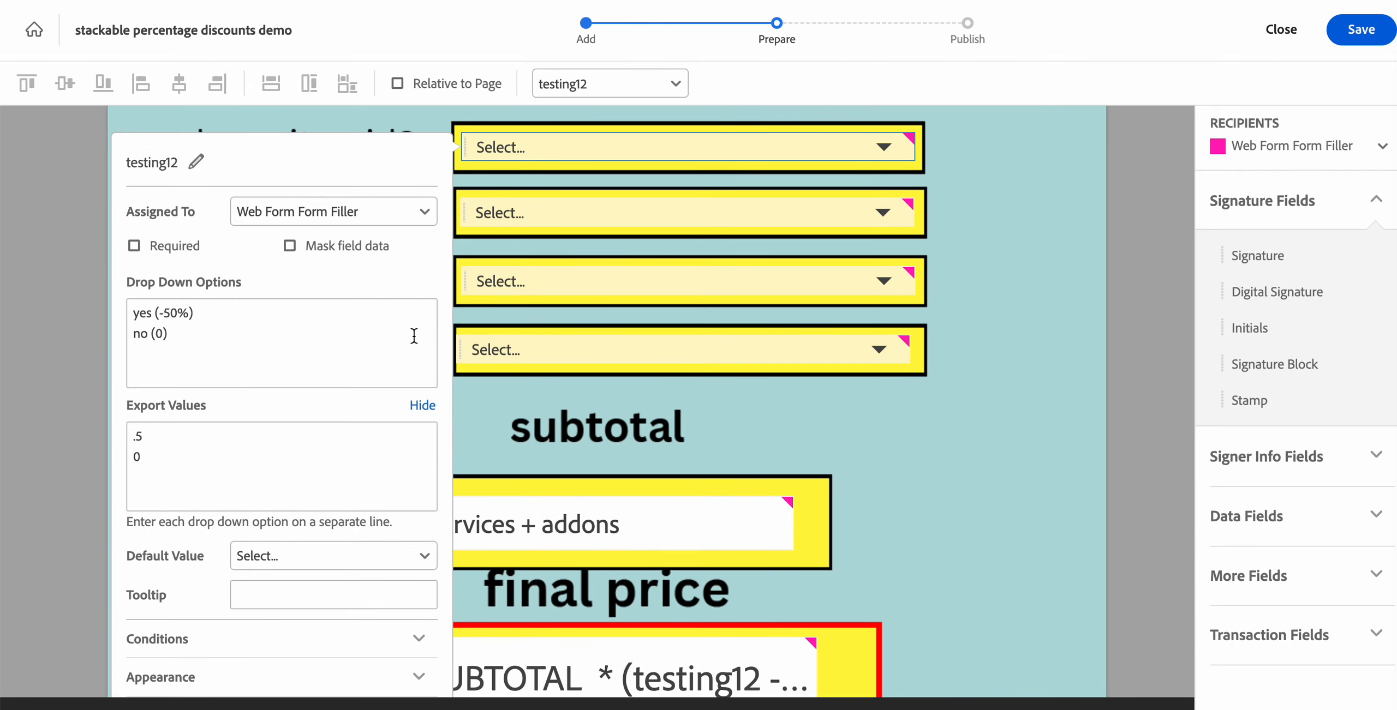
{"action": "scroll", "coordinate": [414, 337], "scroll_direction": "up", "scroll_amount": 2}
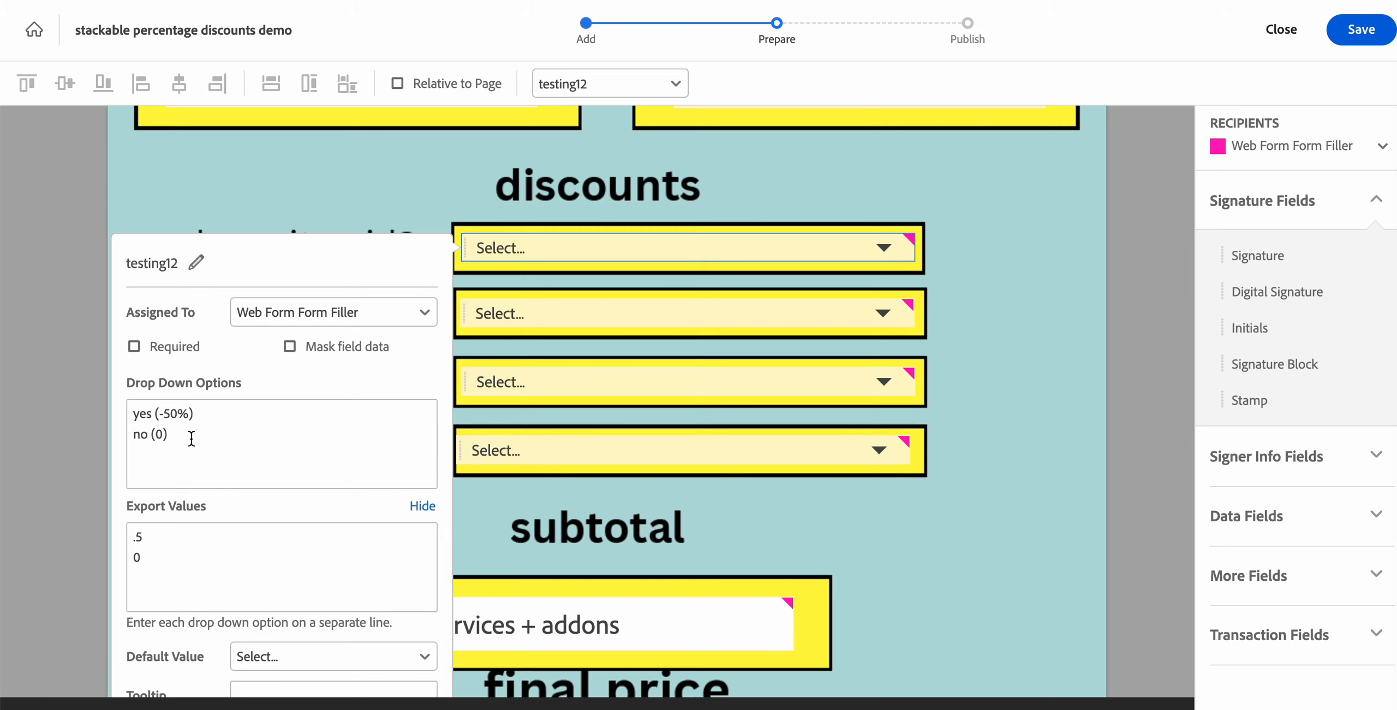
{"action": "scroll", "coordinate": [192, 439], "scroll_direction": "down", "scroll_amount": 3}
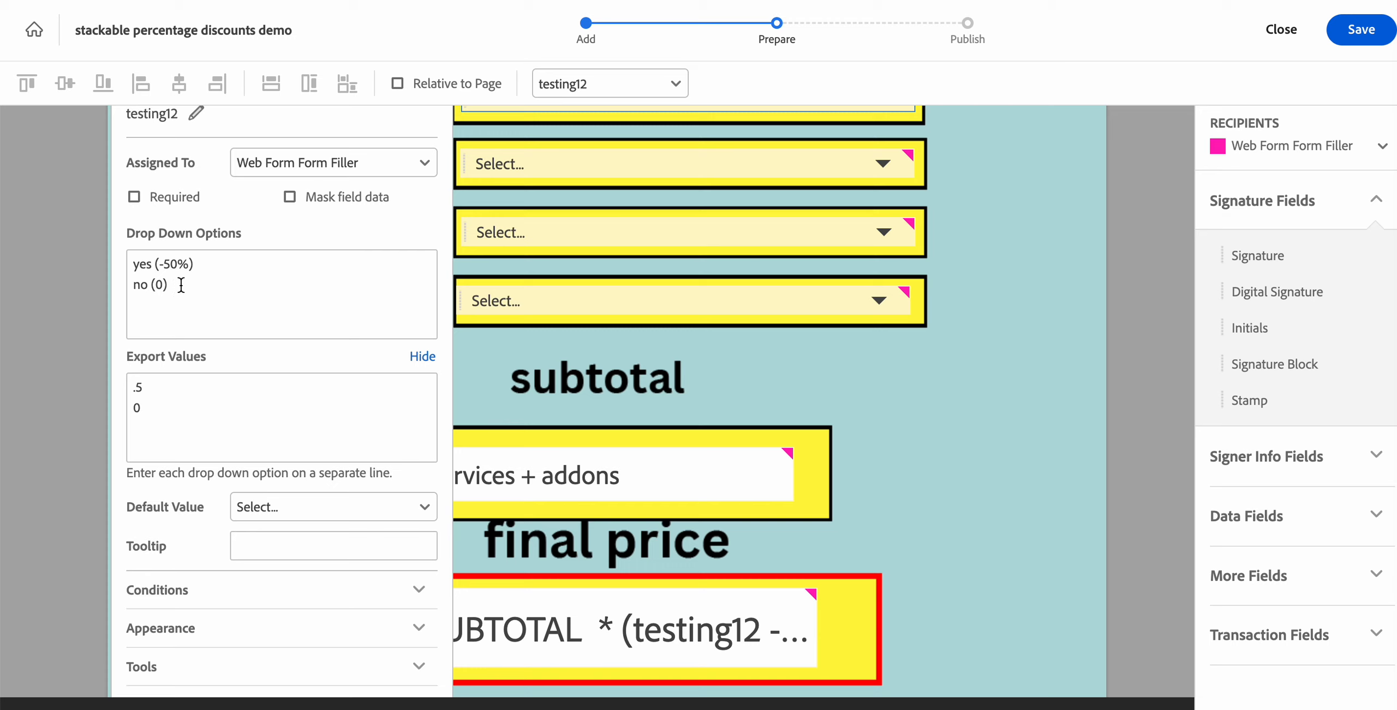
Step: Compare the "no (0)" option with its export value in the deposit paid drop-down and close the field settings
{"action": "left_click_drag", "start_coordinate": [179, 286], "coordinate": [131, 286]}
{"action": "left_click_drag", "start_coordinate": [183, 411], "coordinate": [118, 408]}
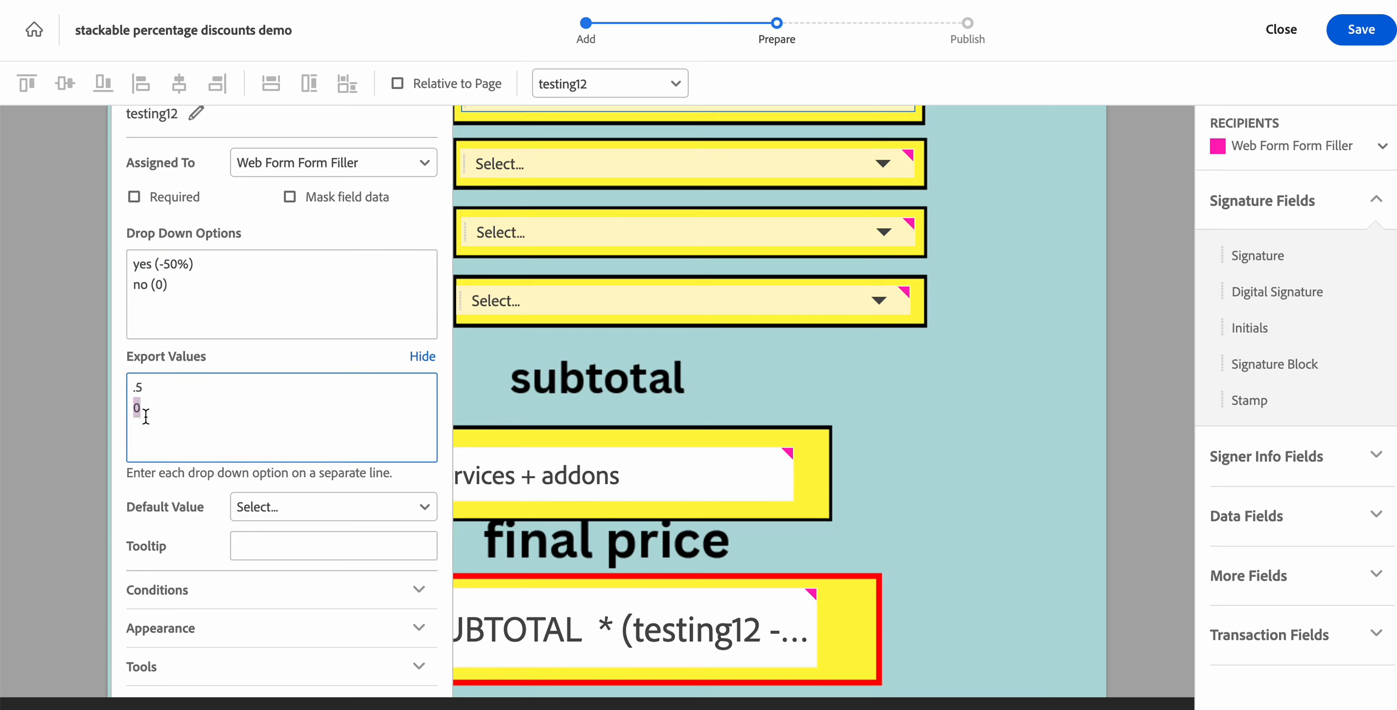
{"action": "scroll", "coordinate": [147, 417], "scroll_direction": "down", "scroll_amount": 1}
{"action": "scroll", "coordinate": [147, 417], "scroll_direction": "down", "scroll_amount": 2}
{"action": "scroll", "coordinate": [194, 415], "scroll_direction": "up", "scroll_amount": 3}
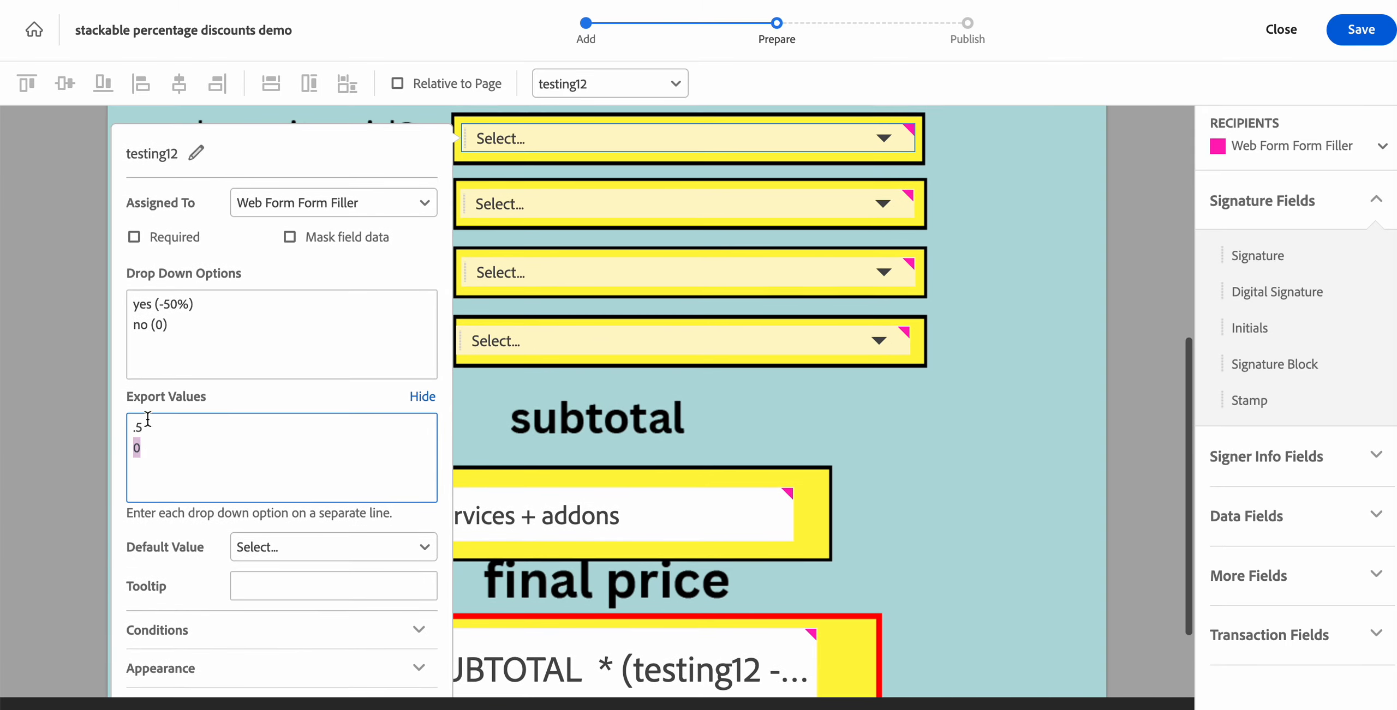
{"action": "scroll", "coordinate": [212, 421], "scroll_direction": "down", "scroll_amount": 2}
{"action": "scroll", "coordinate": [212, 421], "scroll_direction": "up", "scroll_amount": 2}
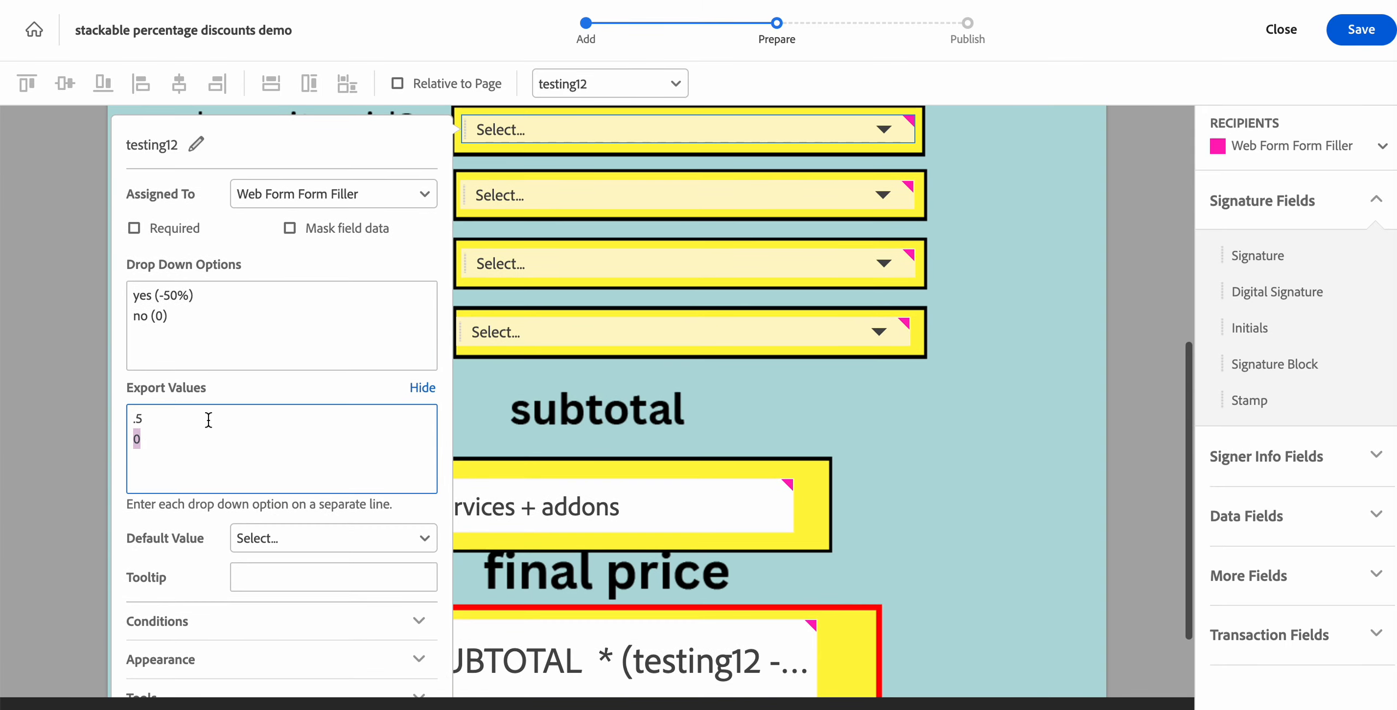
{"action": "left_click", "coordinate": [209, 434]}
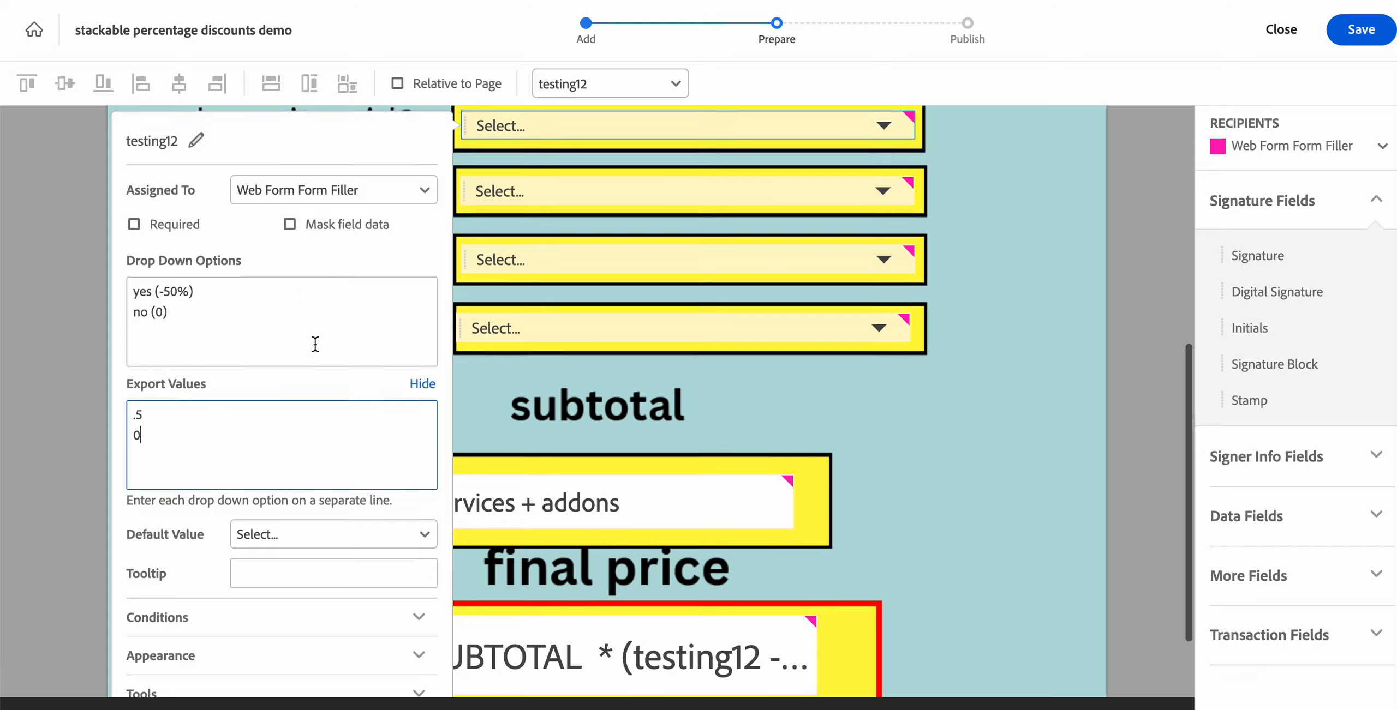
{"action": "scroll", "coordinate": [491, 627], "scroll_direction": "down", "scroll_amount": 4}
{"action": "left_click", "coordinate": [401, 562]}
Step: Examine the loyalty reward drop-down's options and export values, including the "no reward available" choice, and close its settings
{"action": "scroll", "coordinate": [430, 436], "scroll_direction": "up", "scroll_amount": 13}
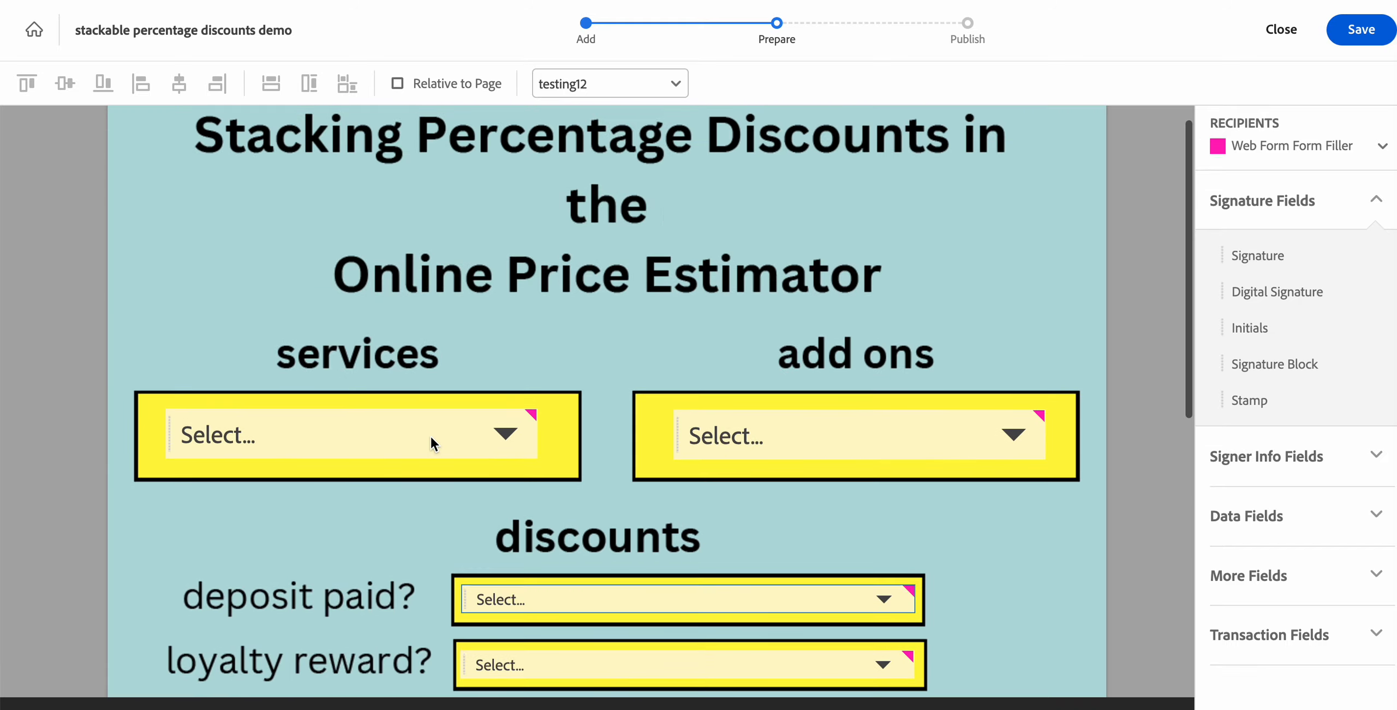
{"action": "scroll", "coordinate": [430, 436], "scroll_direction": "down", "scroll_amount": 5}
{"action": "left_click", "coordinate": [511, 438]}
{"action": "scroll", "coordinate": [253, 383], "scroll_direction": "down", "scroll_amount": 5}
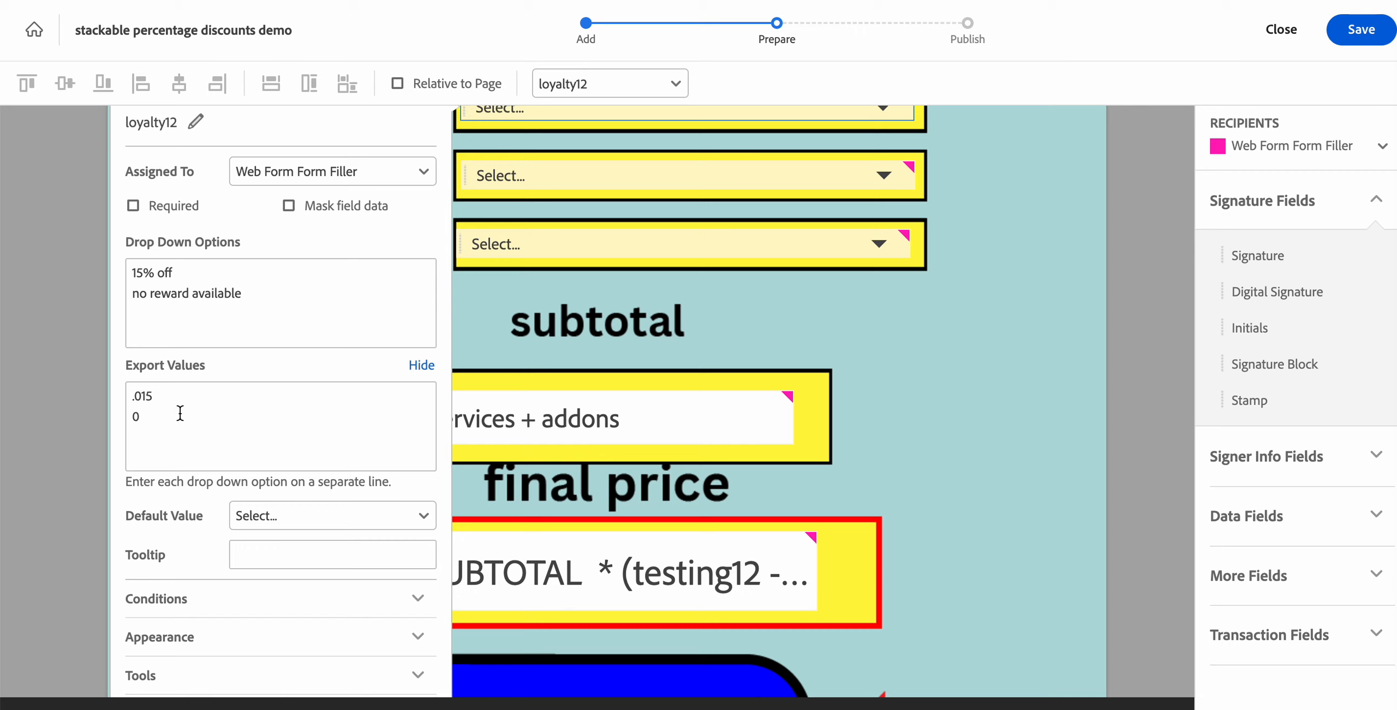
{"action": "left_click_drag", "start_coordinate": [263, 298], "coordinate": [130, 297]}
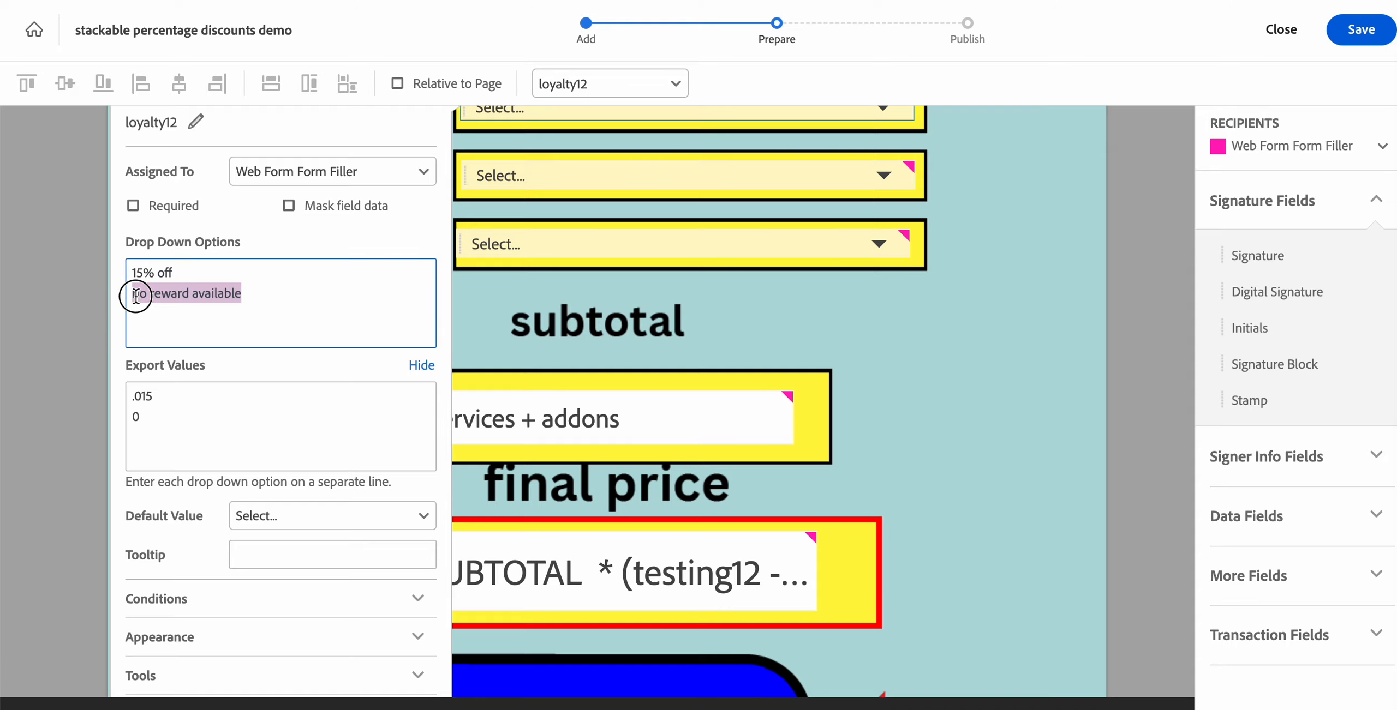
{"action": "left_click", "coordinate": [154, 431]}
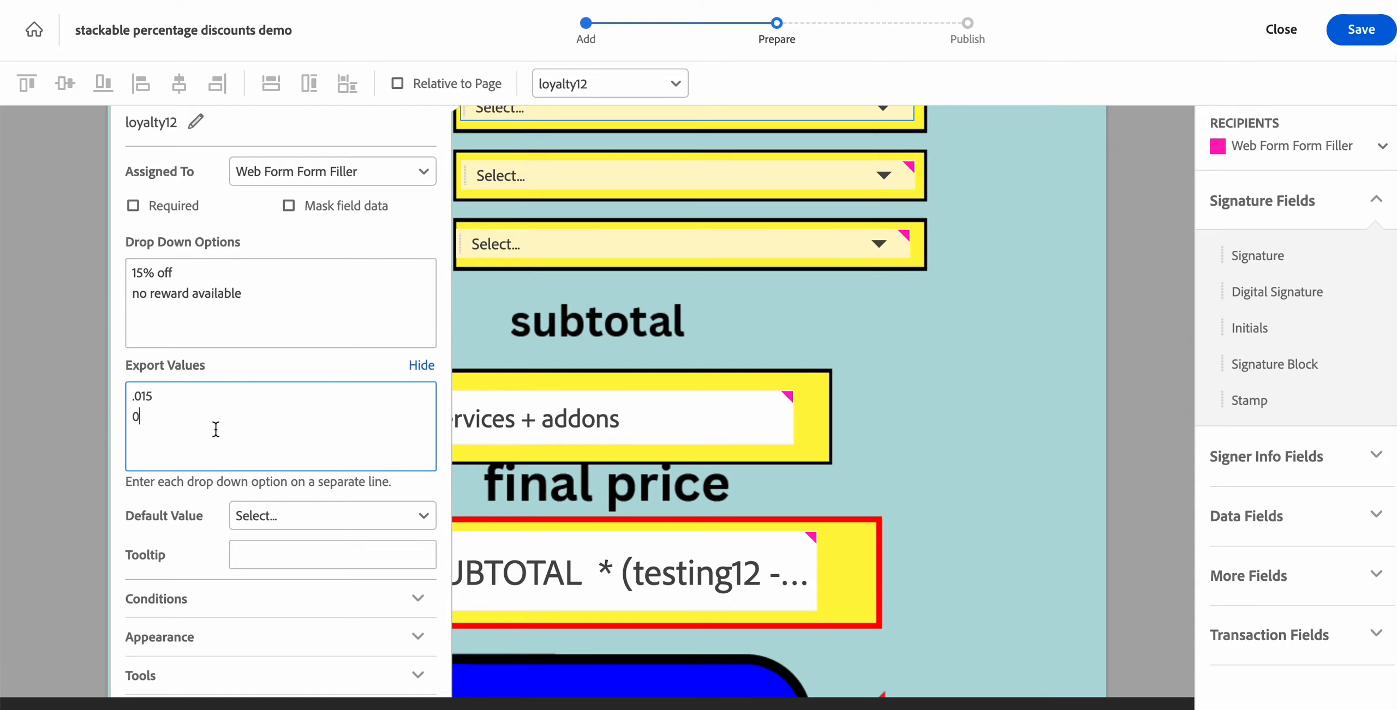
{"action": "scroll", "coordinate": [202, 387], "scroll_direction": "up", "scroll_amount": 1}
{"action": "scroll", "coordinate": [218, 388], "scroll_direction": "up", "scroll_amount": 3}
{"action": "scroll", "coordinate": [234, 392], "scroll_direction": "down", "scroll_amount": 3}
{"action": "left_click", "coordinate": [923, 308]}
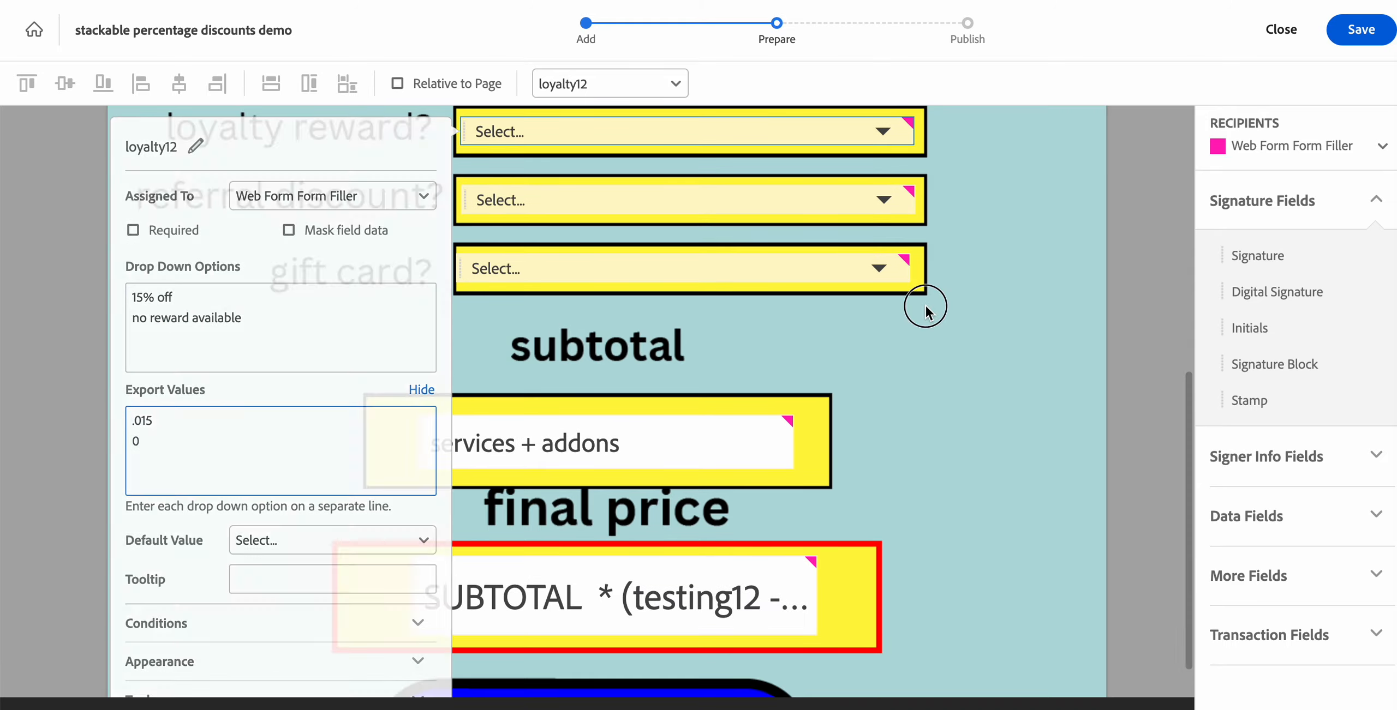
Step: Examine the referral discount drop-down's options and export values, and close its field settings
{"action": "left_click", "coordinate": [571, 200]}
{"action": "scroll", "coordinate": [299, 268], "scroll_direction": "down", "scroll_amount": 3}
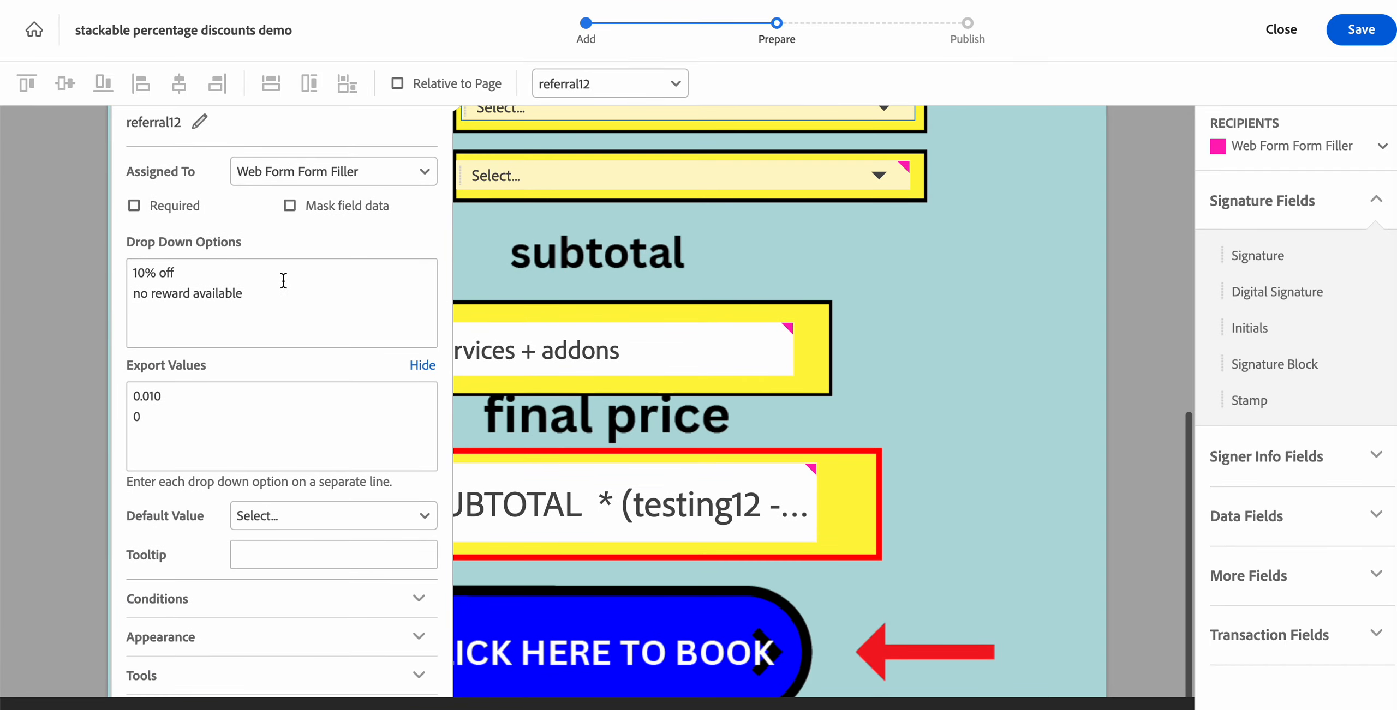
{"action": "scroll", "coordinate": [316, 278], "scroll_direction": "up", "scroll_amount": 3}
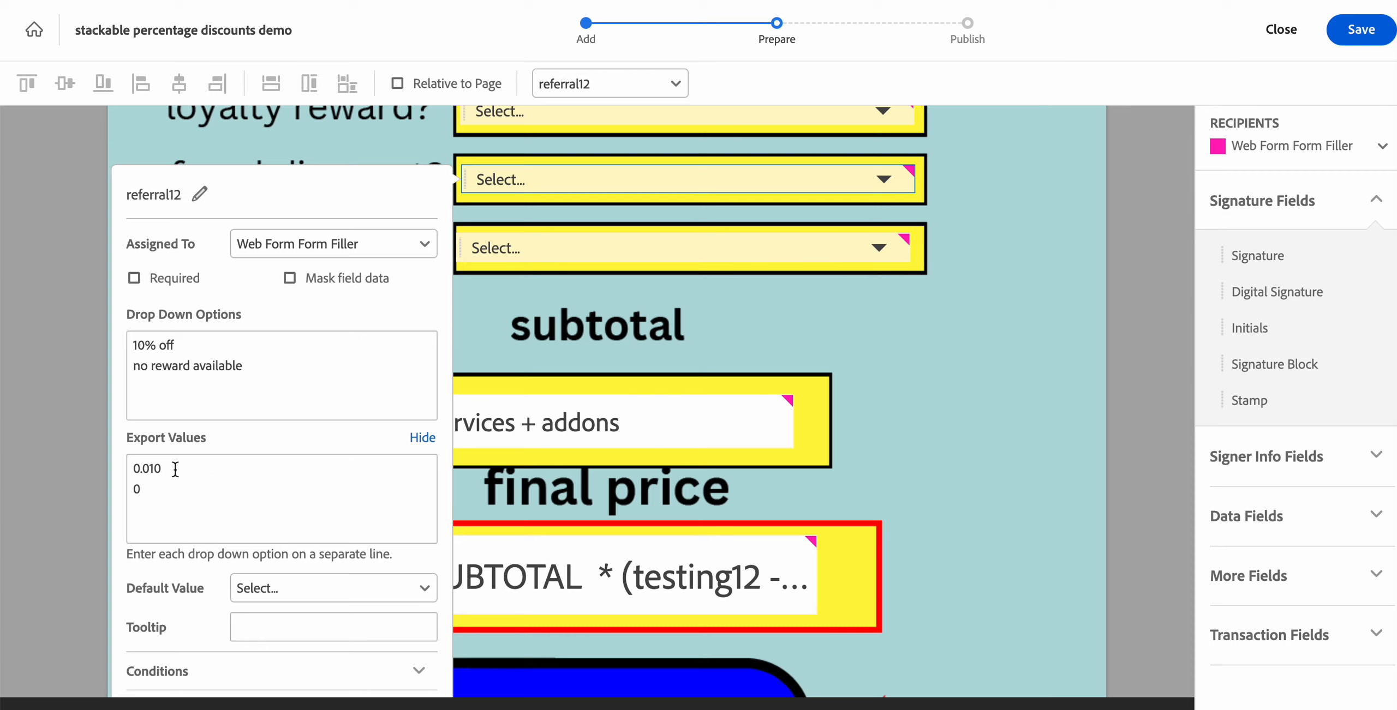
{"action": "scroll", "coordinate": [164, 482], "scroll_direction": "down", "scroll_amount": 1}
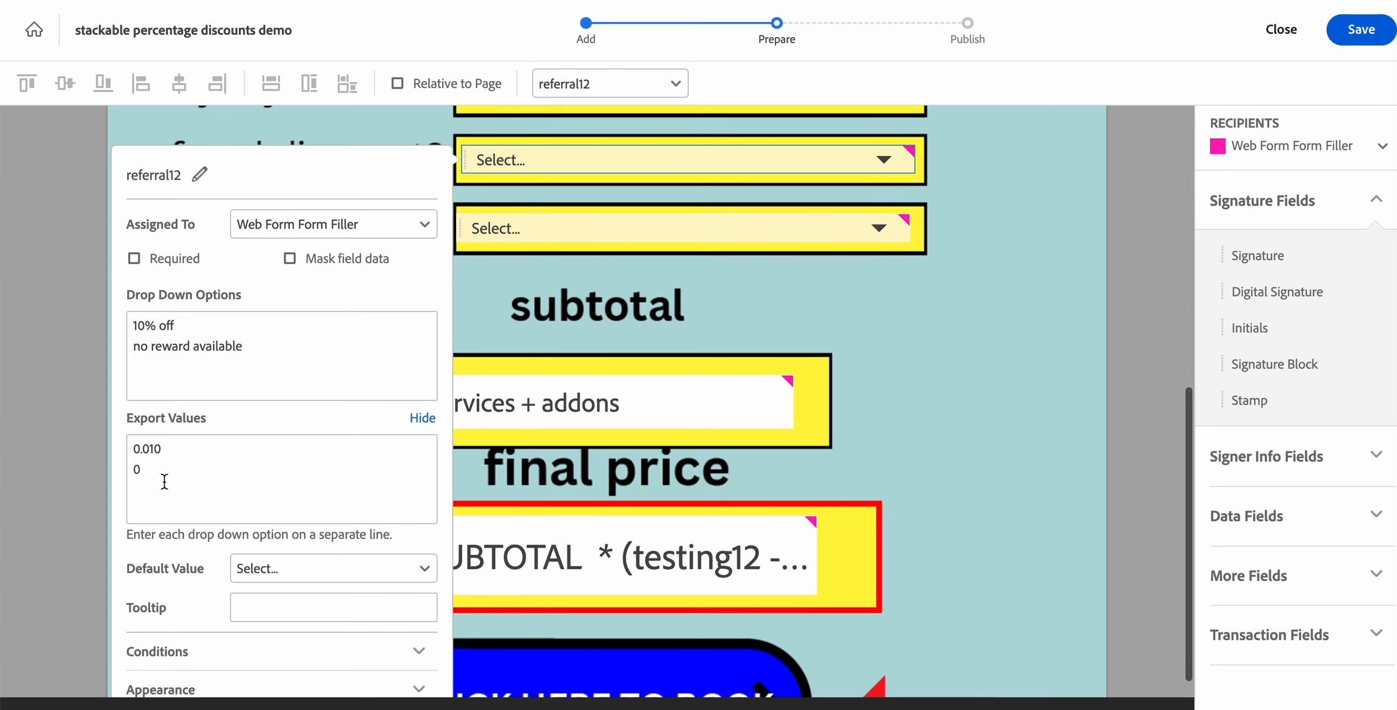
{"action": "scroll", "coordinate": [201, 501], "scroll_direction": "up", "scroll_amount": 2}
{"action": "left_click", "coordinate": [845, 363]}
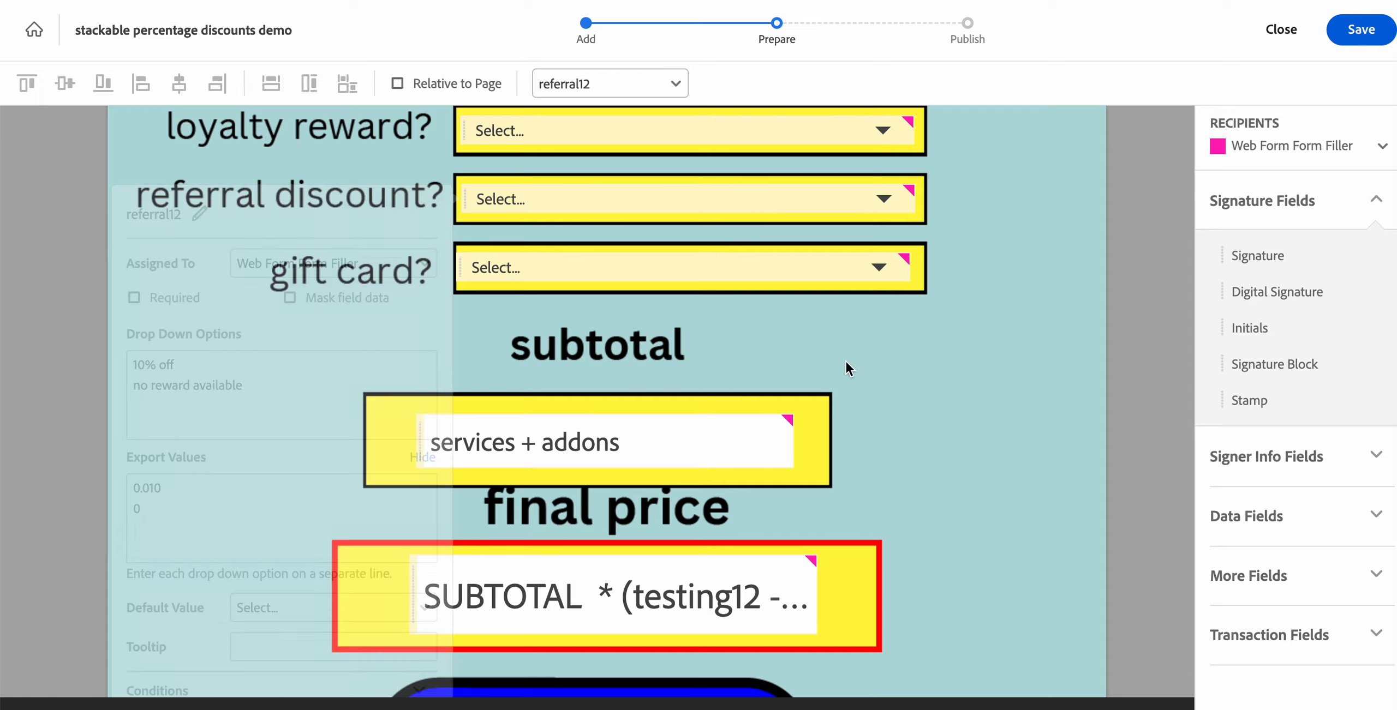
Step: Open the gift card drop-down's settings and examine how its gift card options are expressed as export values
{"action": "left_click", "coordinate": [546, 267]}
{"action": "scroll", "coordinate": [593, 263], "scroll_direction": "down", "scroll_amount": 8}
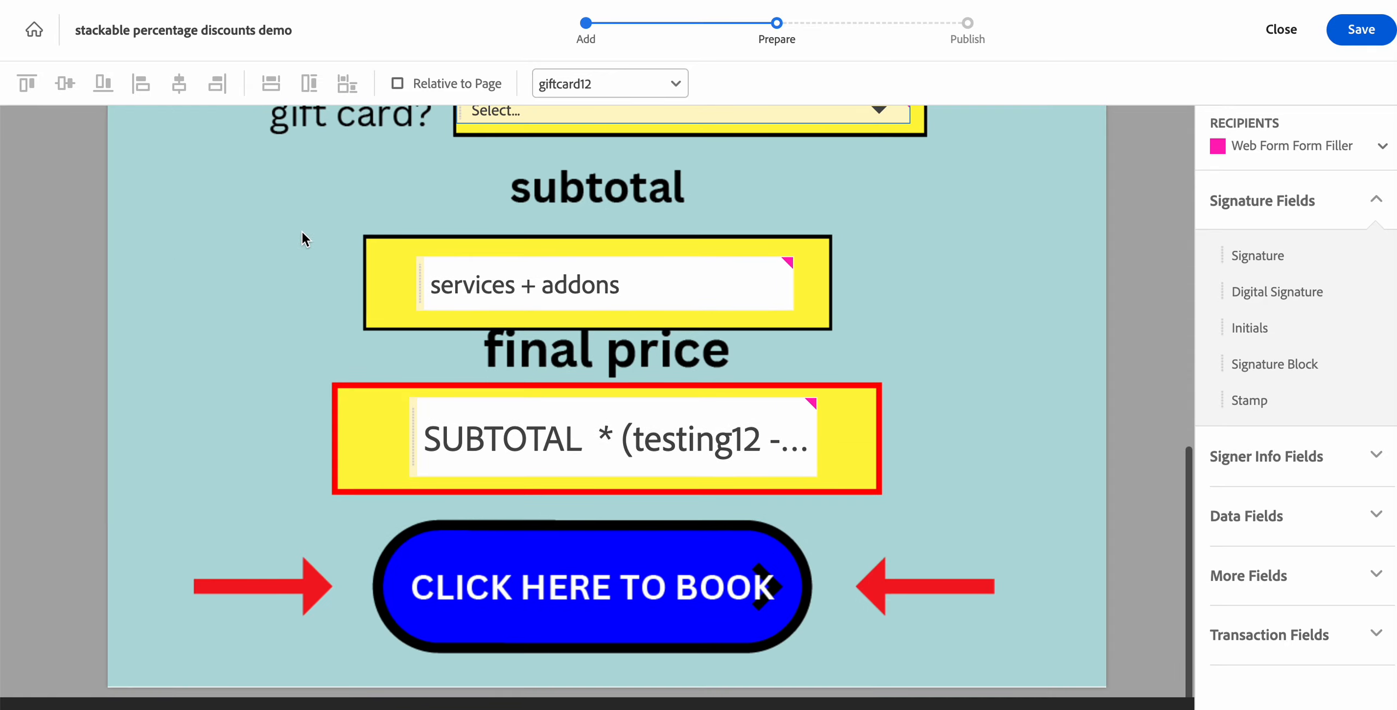
{"action": "scroll", "coordinate": [516, 221], "scroll_direction": "up", "scroll_amount": 4}
{"action": "double_click", "coordinate": [530, 193]}
{"action": "scroll", "coordinate": [305, 288], "scroll_direction": "down", "scroll_amount": 4}
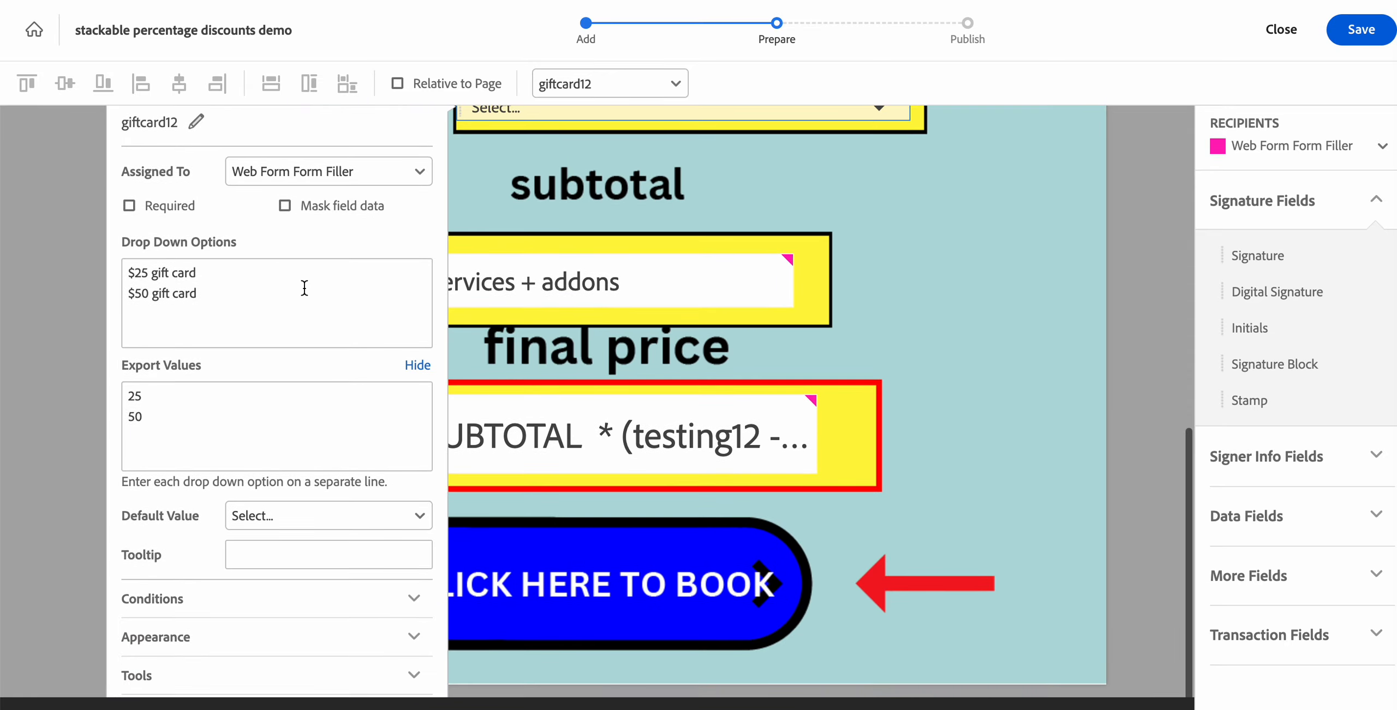
{"action": "scroll", "coordinate": [327, 314], "scroll_direction": "up", "scroll_amount": 2}
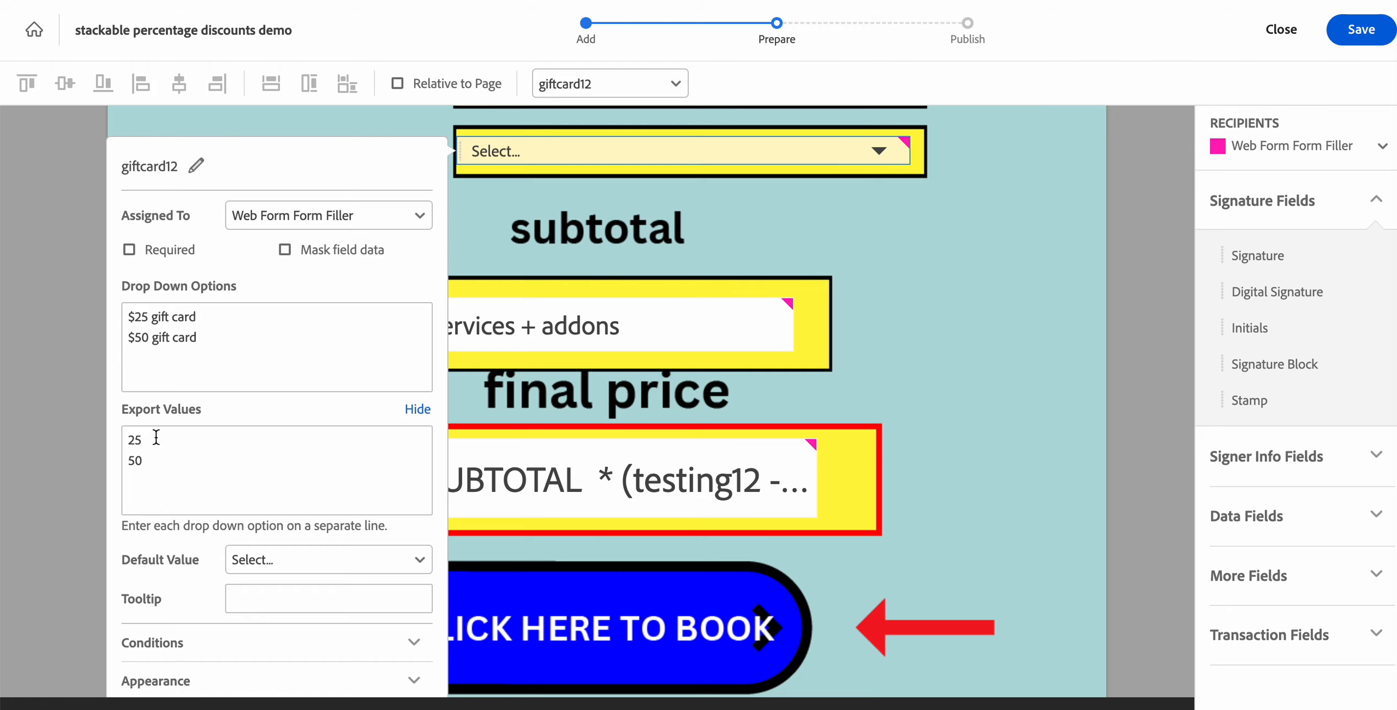
{"action": "scroll", "coordinate": [218, 426], "scroll_direction": "down", "scroll_amount": 2}
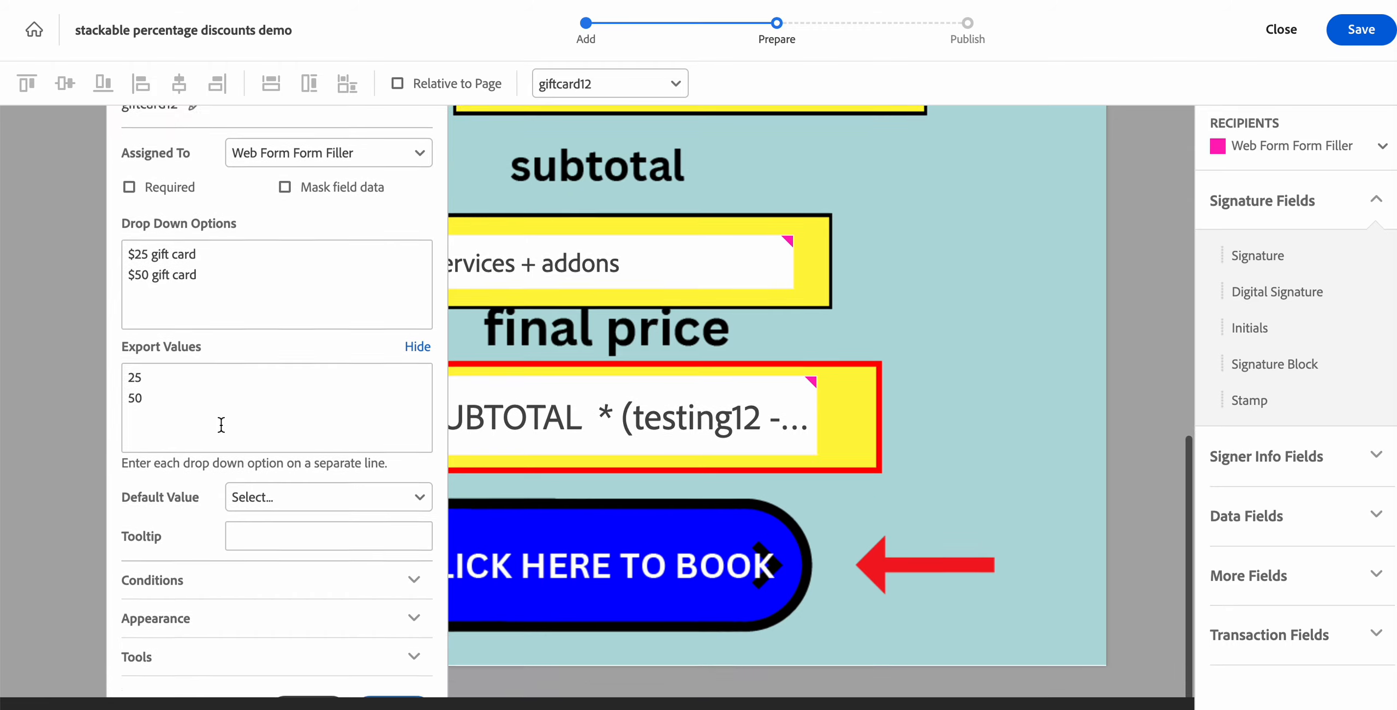
Step: Compare the gift card drop-down's dollar-amount options with their export values, check its field name, and close the field settings
{"action": "scroll", "coordinate": [217, 426], "scroll_direction": "up", "scroll_amount": 4}
{"action": "scroll", "coordinate": [218, 431], "scroll_direction": "down", "scroll_amount": 3}
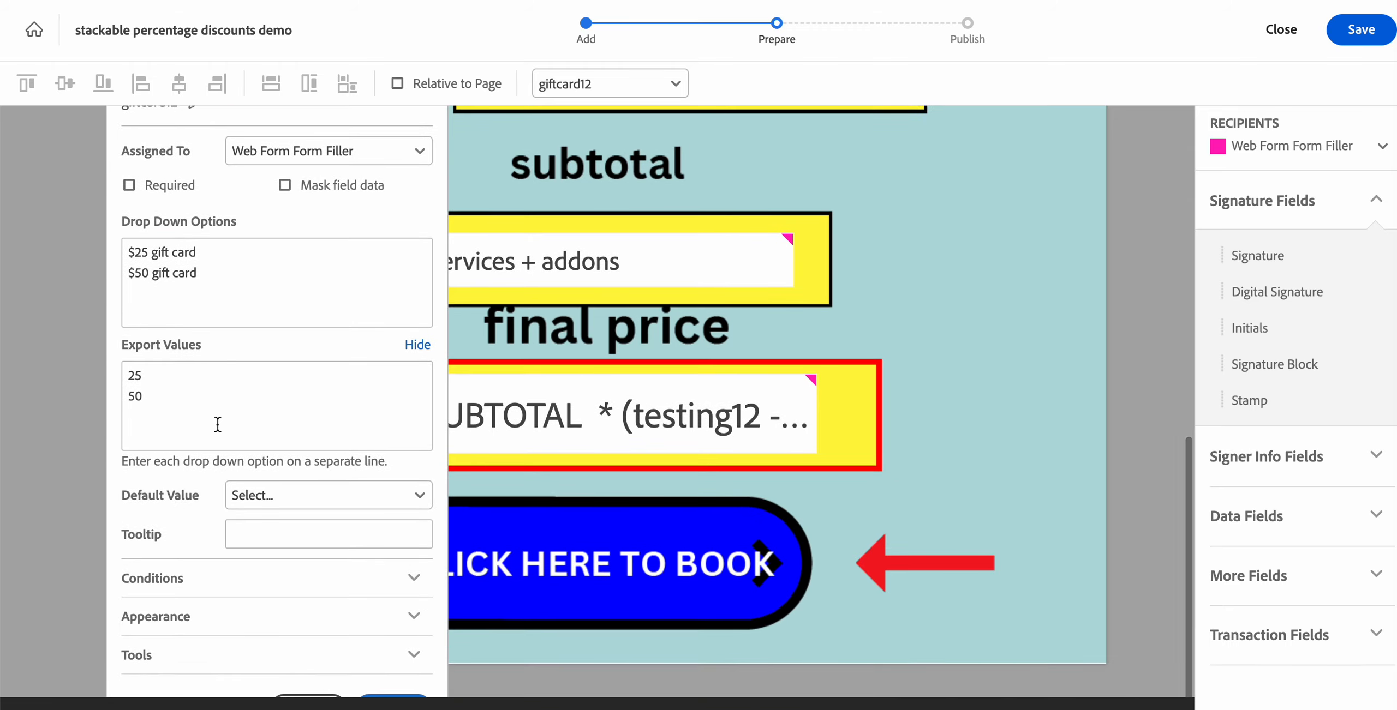
{"action": "scroll", "coordinate": [232, 409], "scroll_direction": "up", "scroll_amount": 4}
{"action": "scroll", "coordinate": [228, 406], "scroll_direction": "down", "scroll_amount": 2}
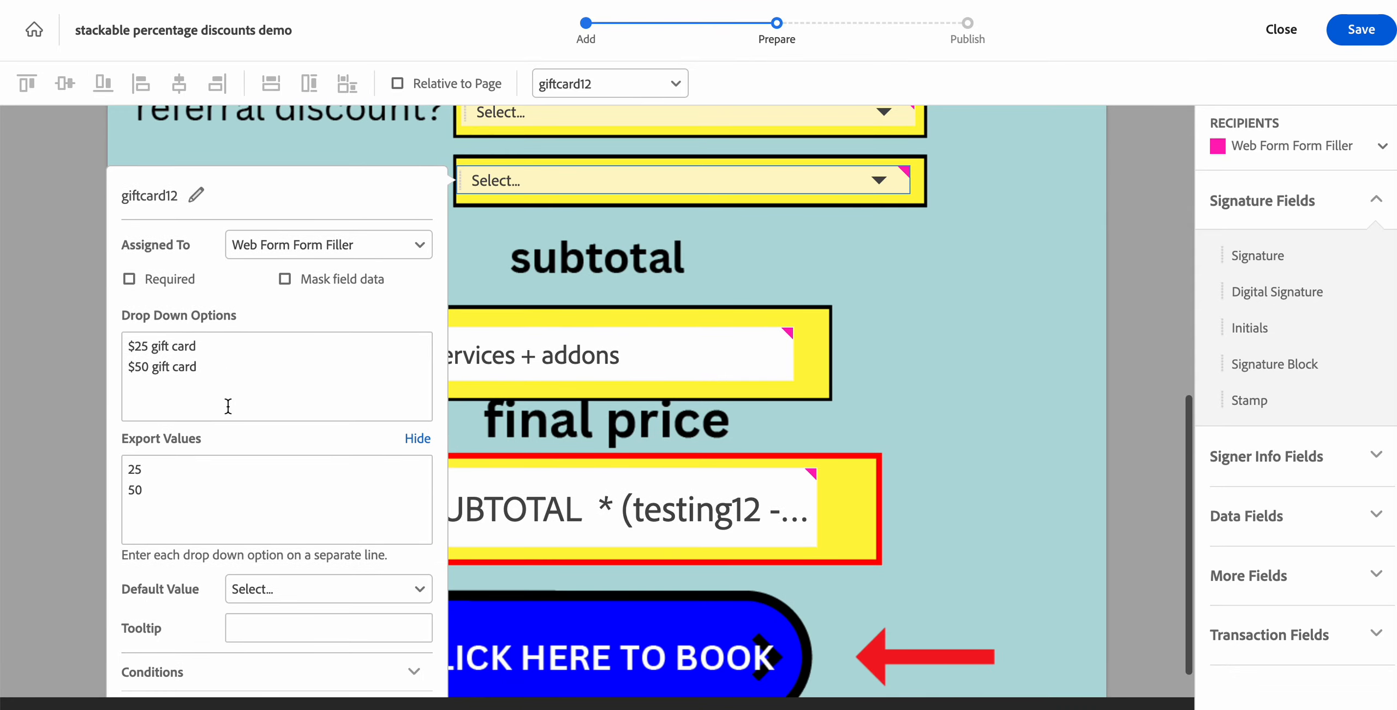
{"action": "scroll", "coordinate": [206, 358], "scroll_direction": "up", "scroll_amount": 3}
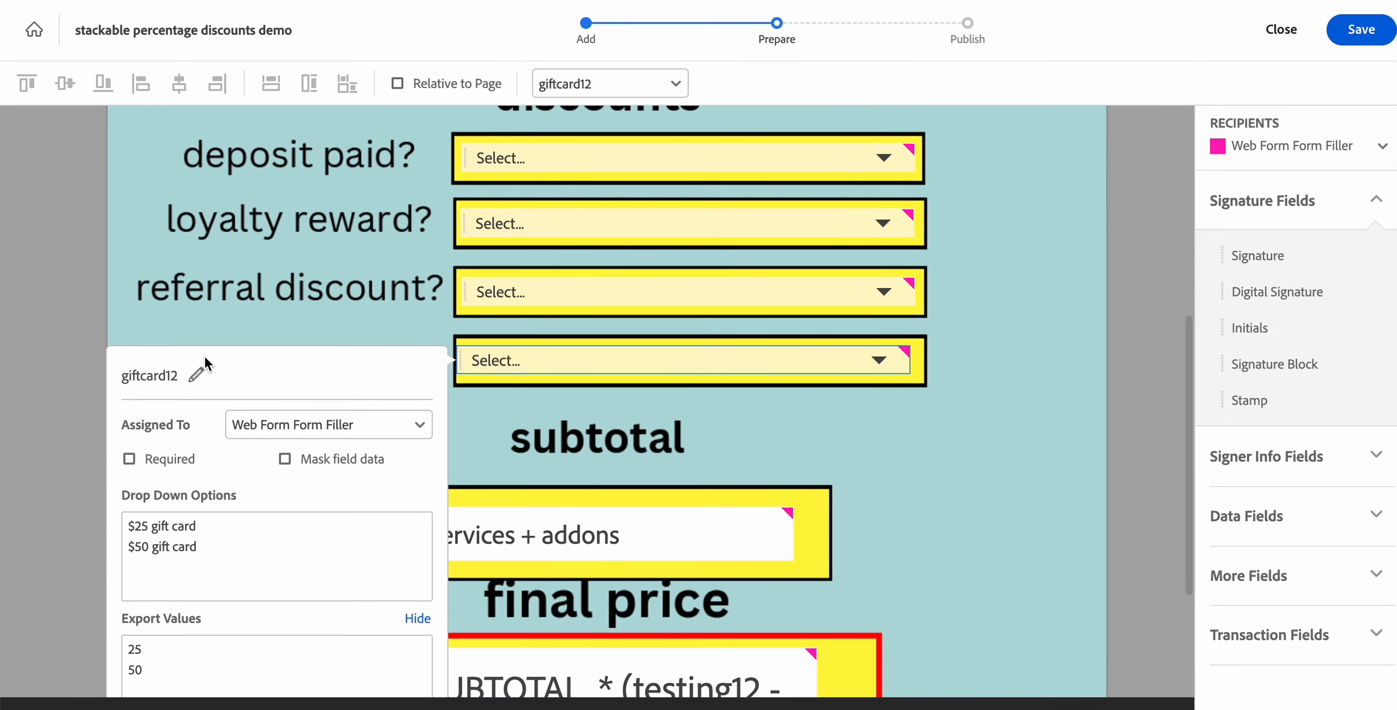
{"action": "scroll", "coordinate": [204, 356], "scroll_direction": "down", "scroll_amount": 1}
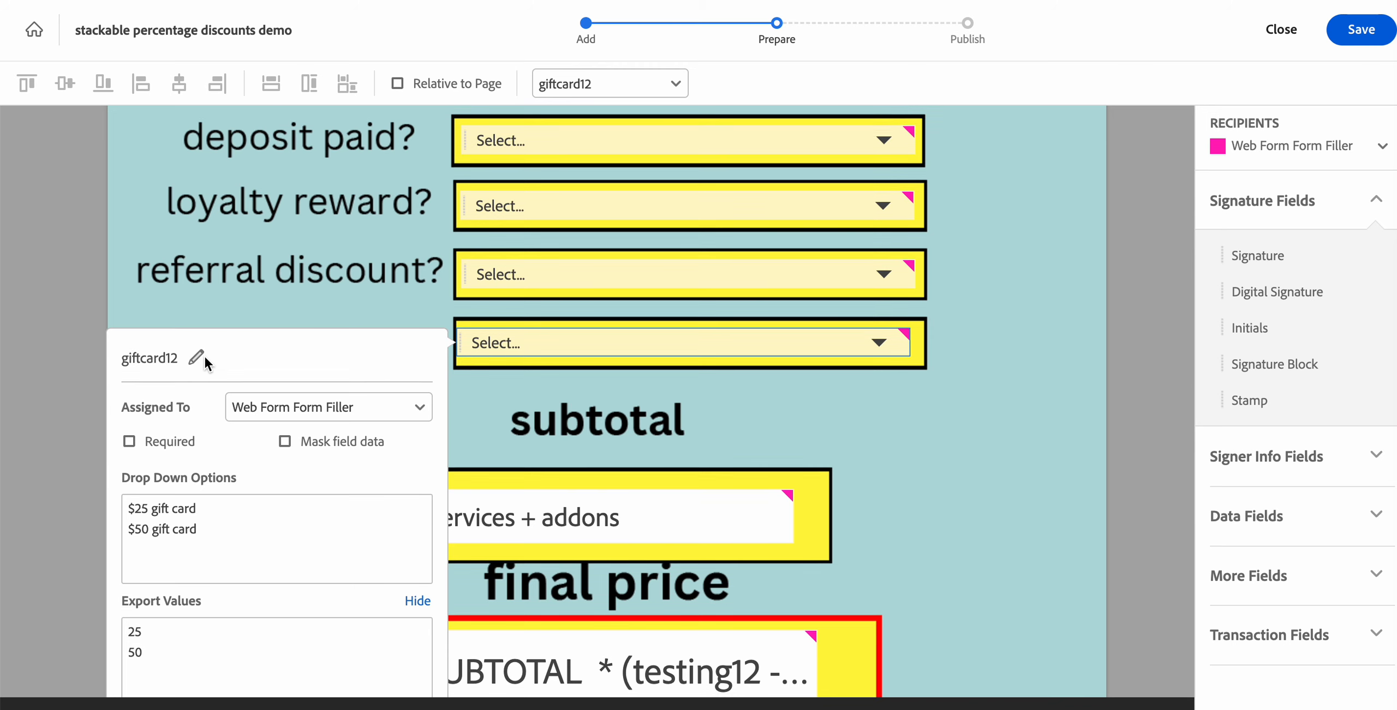
{"action": "left_click", "coordinate": [255, 297]}
{"action": "scroll", "coordinate": [242, 298], "scroll_direction": "up", "scroll_amount": 3}
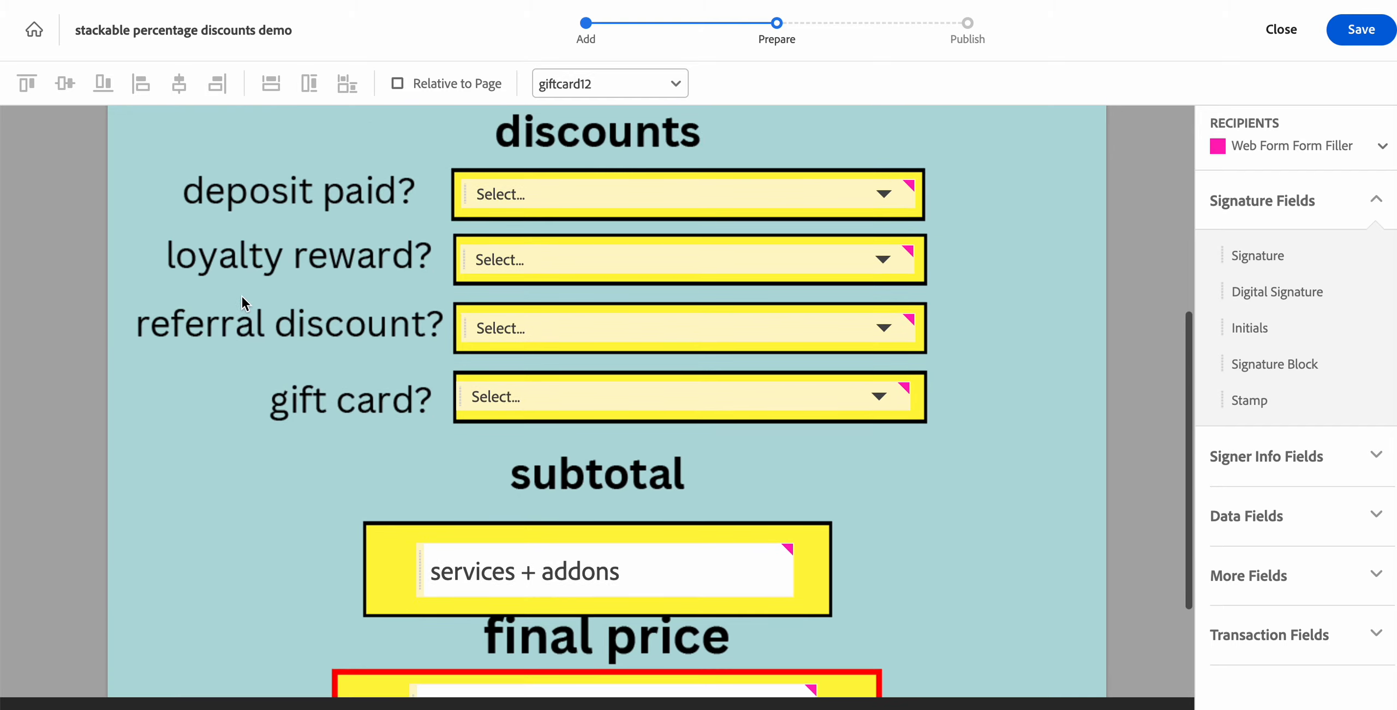
Step: Examine the subtotal field's calculated-value formula, close its settings, and review the service, add-on and discount drop-downs that feed the final price
{"action": "scroll", "coordinate": [243, 298], "scroll_direction": "down", "scroll_amount": 12}
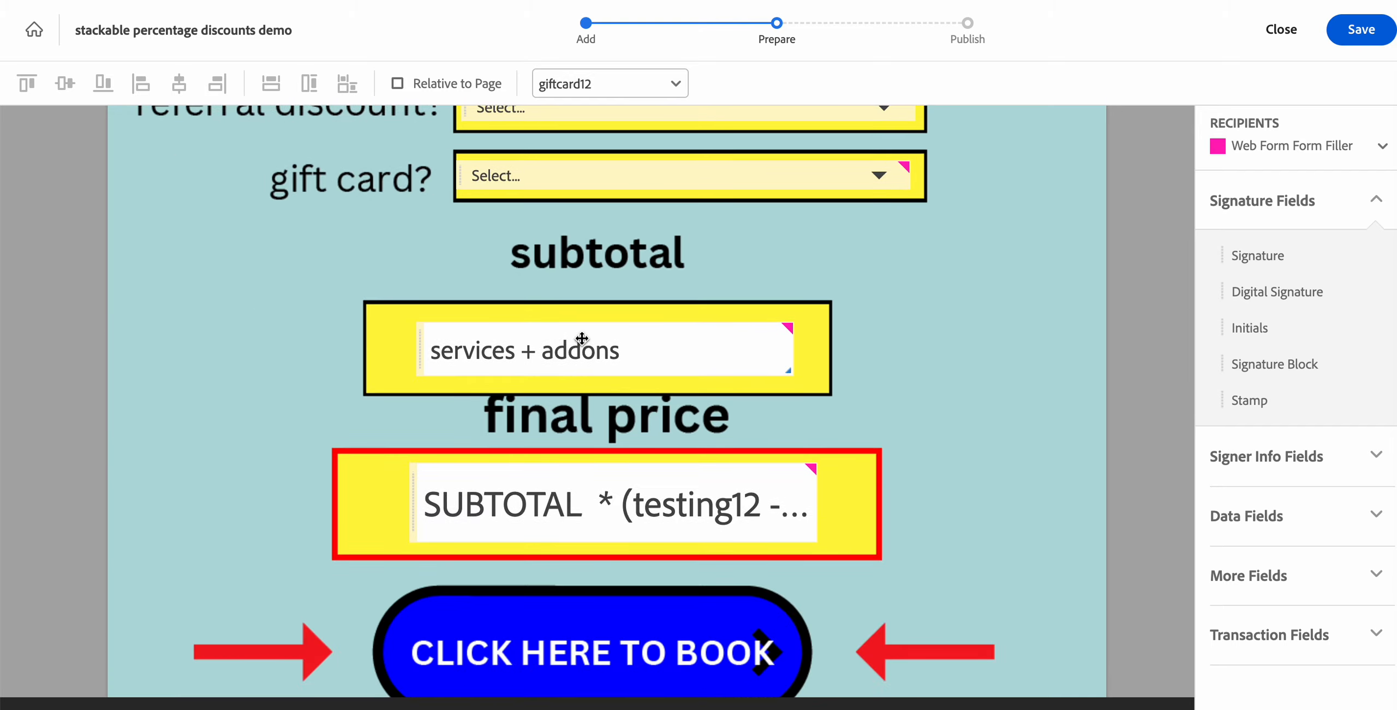
{"action": "left_click", "coordinate": [548, 347]}
{"action": "double_click", "coordinate": [548, 347]}
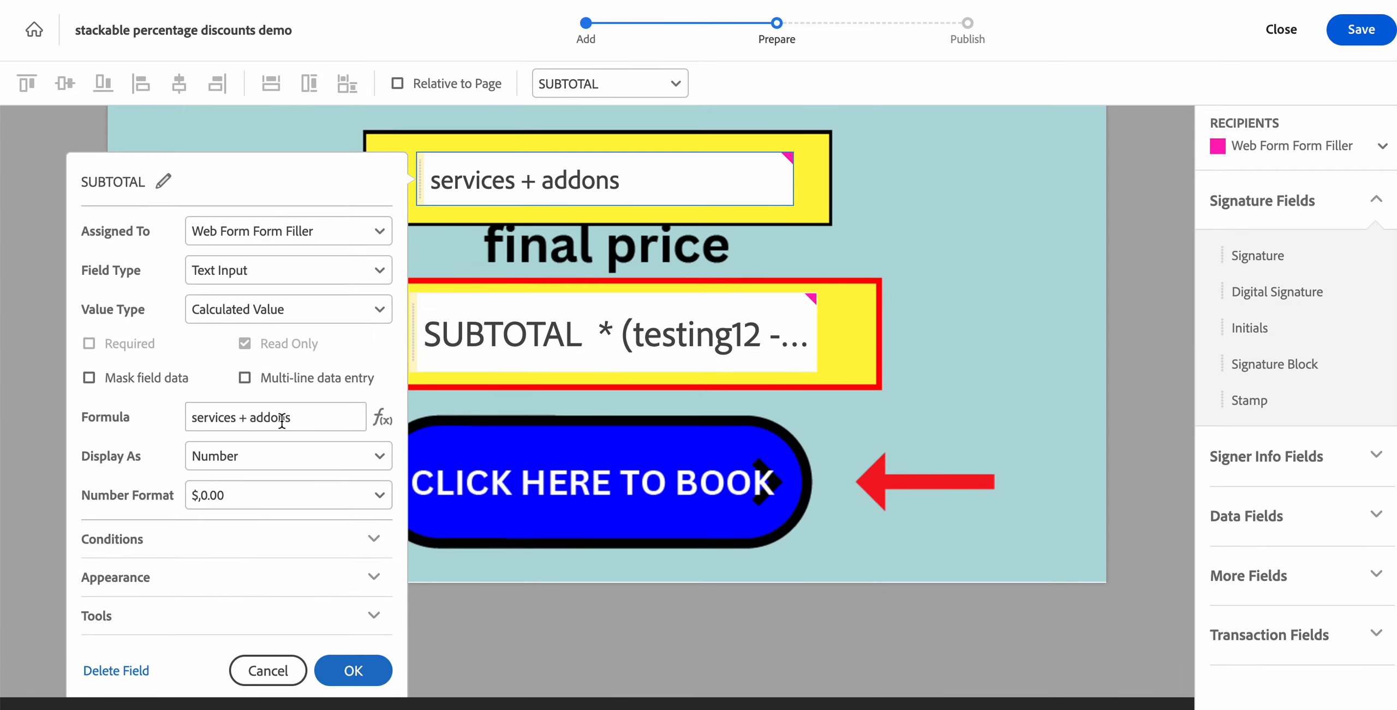
{"action": "scroll", "coordinate": [1023, 211], "scroll_direction": "up", "scroll_amount": 12}
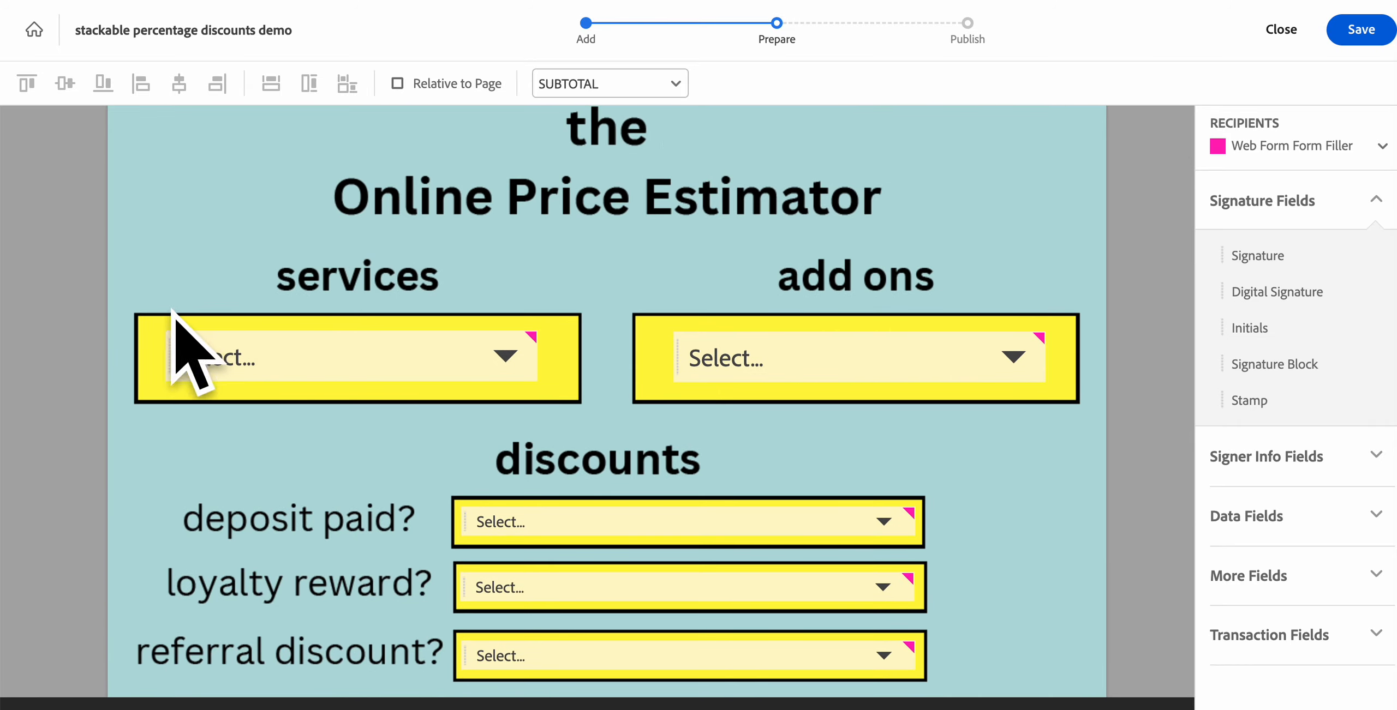
{"action": "scroll", "coordinate": [841, 327], "scroll_direction": "down", "scroll_amount": 10}
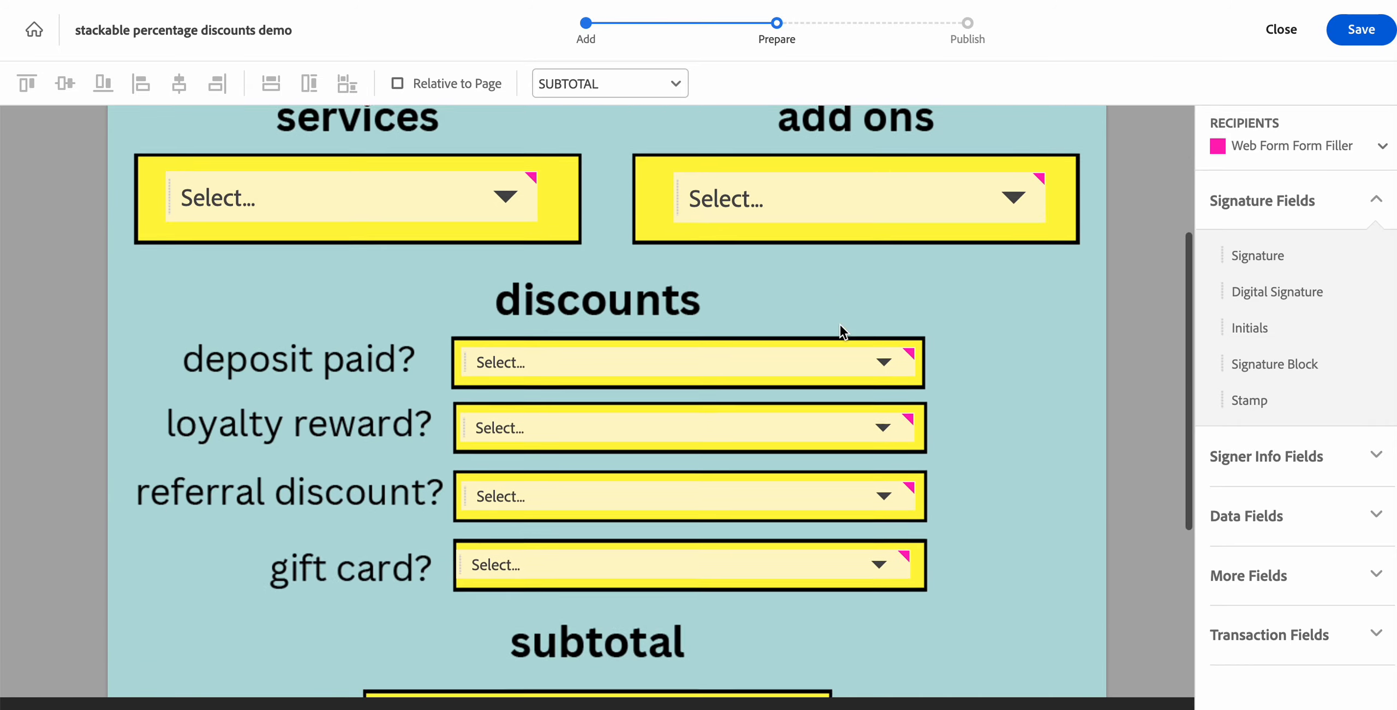
{"action": "scroll", "coordinate": [839, 328], "scroll_direction": "down", "scroll_amount": 1}
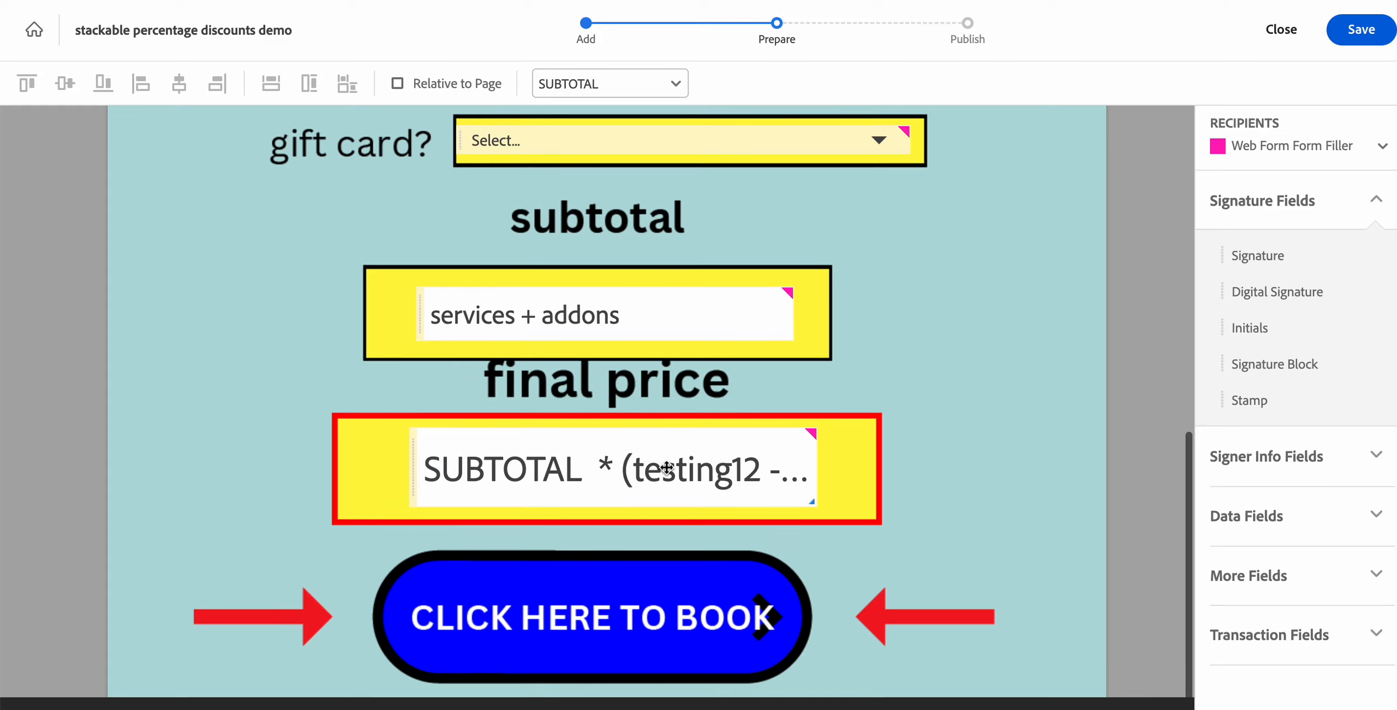
{"action": "scroll", "coordinate": [665, 467], "scroll_direction": "up", "scroll_amount": 6}
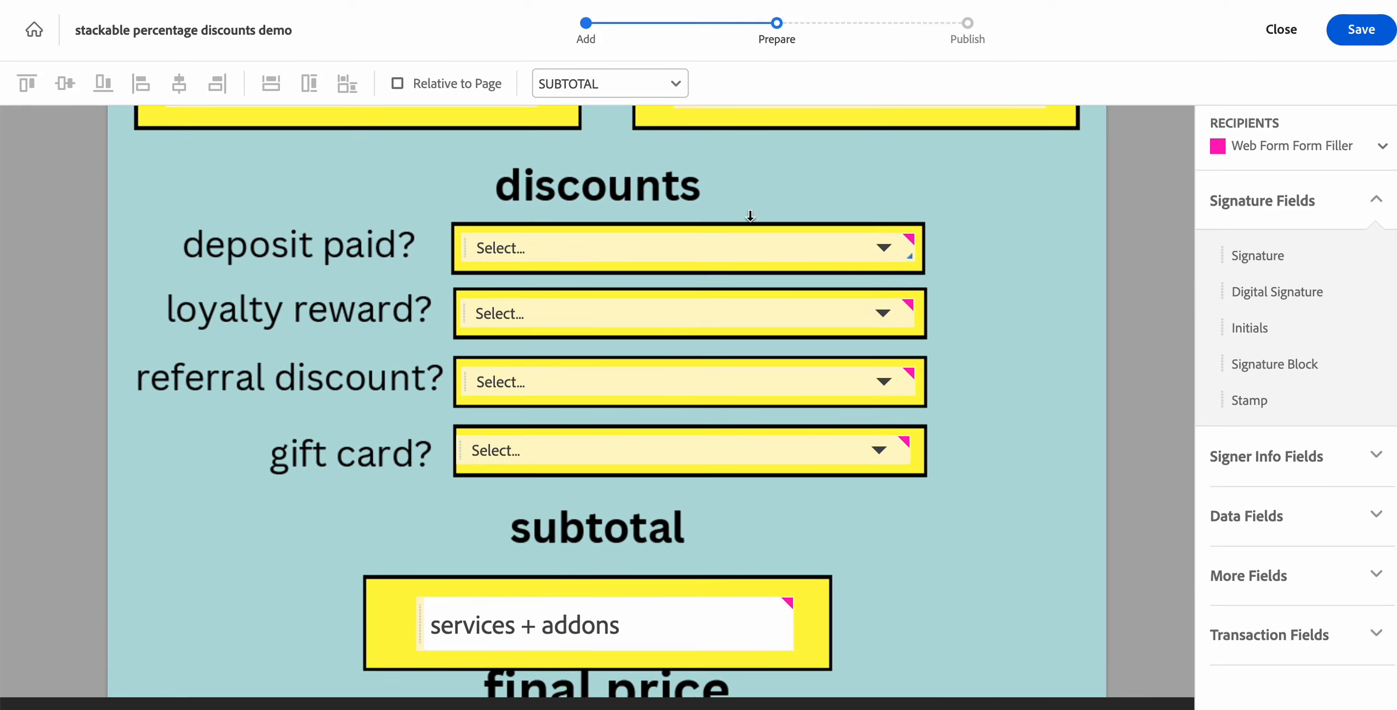
{"action": "scroll", "coordinate": [469, 262], "scroll_direction": "down", "scroll_amount": 6}
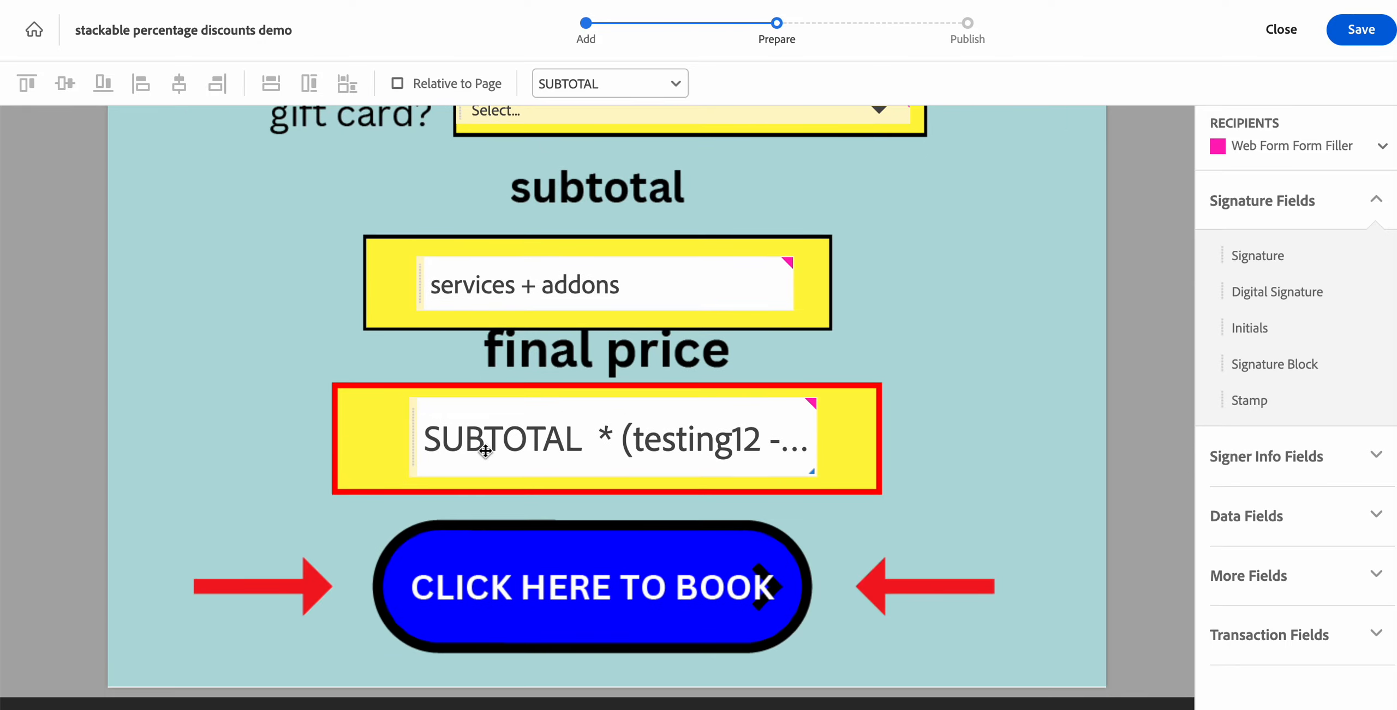
Step: Open the formula editor for the final price field and review how its existing formula combines the subtotal and discounts
{"action": "left_click", "coordinate": [537, 448]}
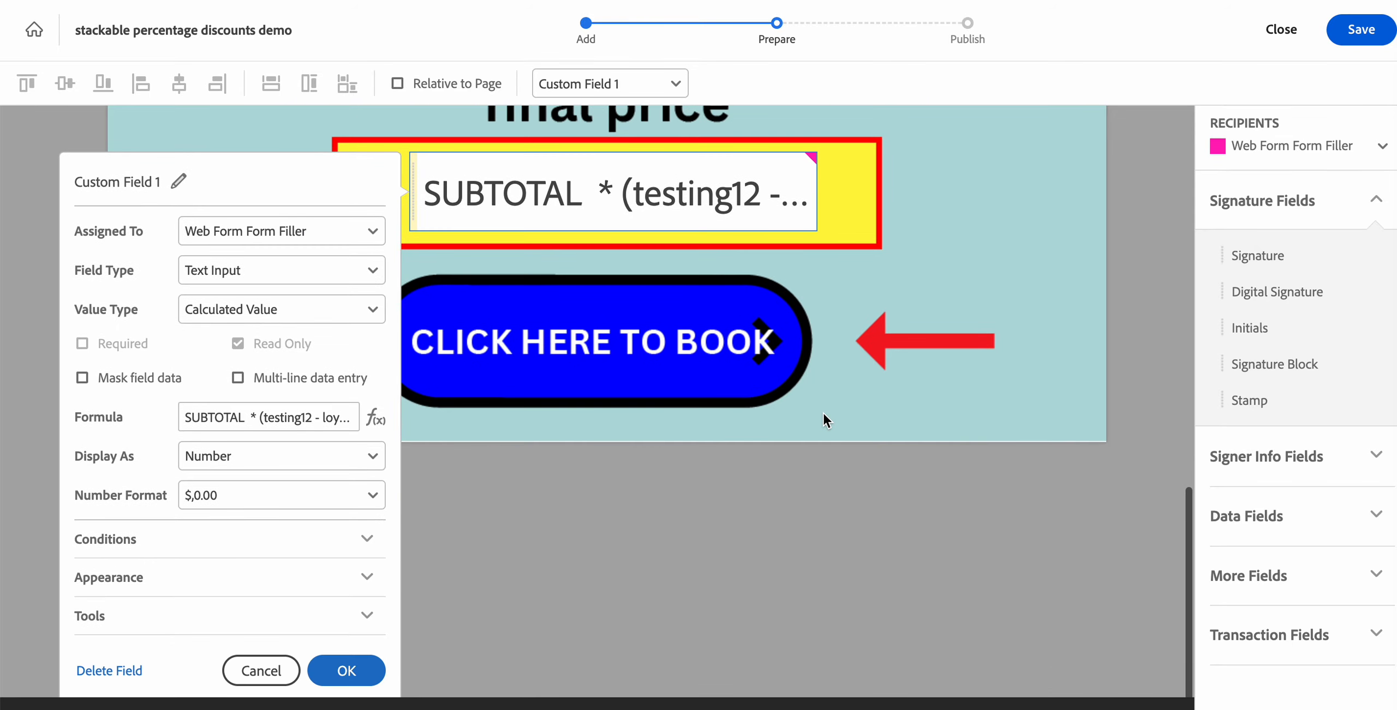
{"action": "left_click", "coordinate": [374, 418]}
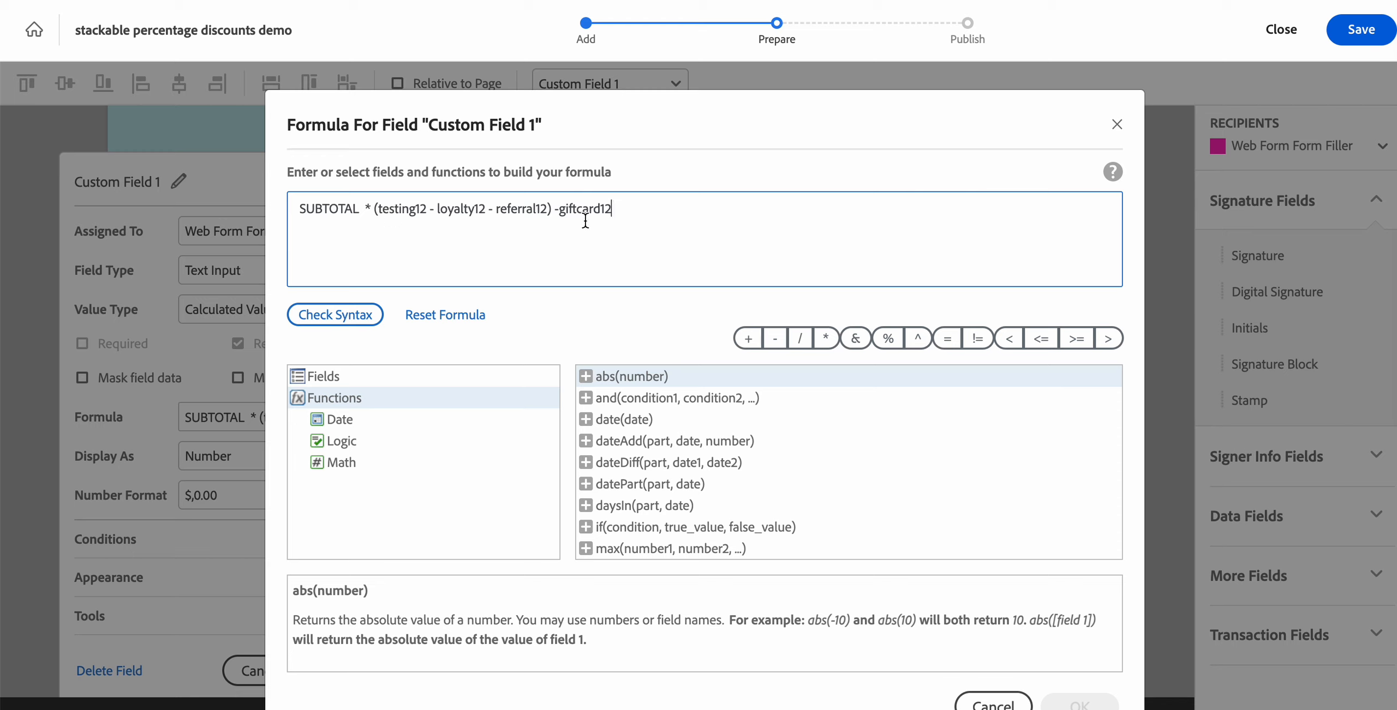
{"action": "left_click_drag", "start_coordinate": [701, 212], "coordinate": [191, 188]}
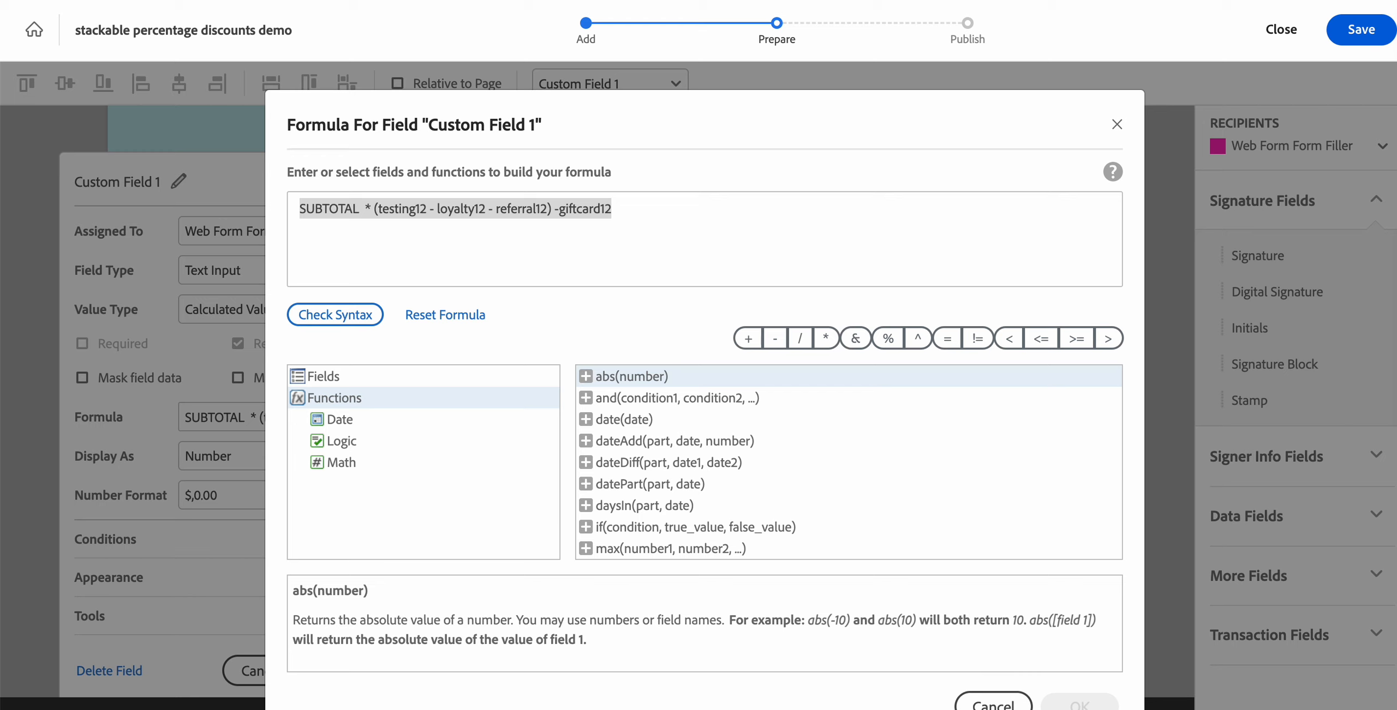
{"action": "left_click", "coordinate": [726, 211]}
Step: Clear the final price field's existing formula and start it again with "SUBTOTAL * (" using the form's SUBTOTAL field
{"action": "triple_click", "coordinate": [664, 216]}
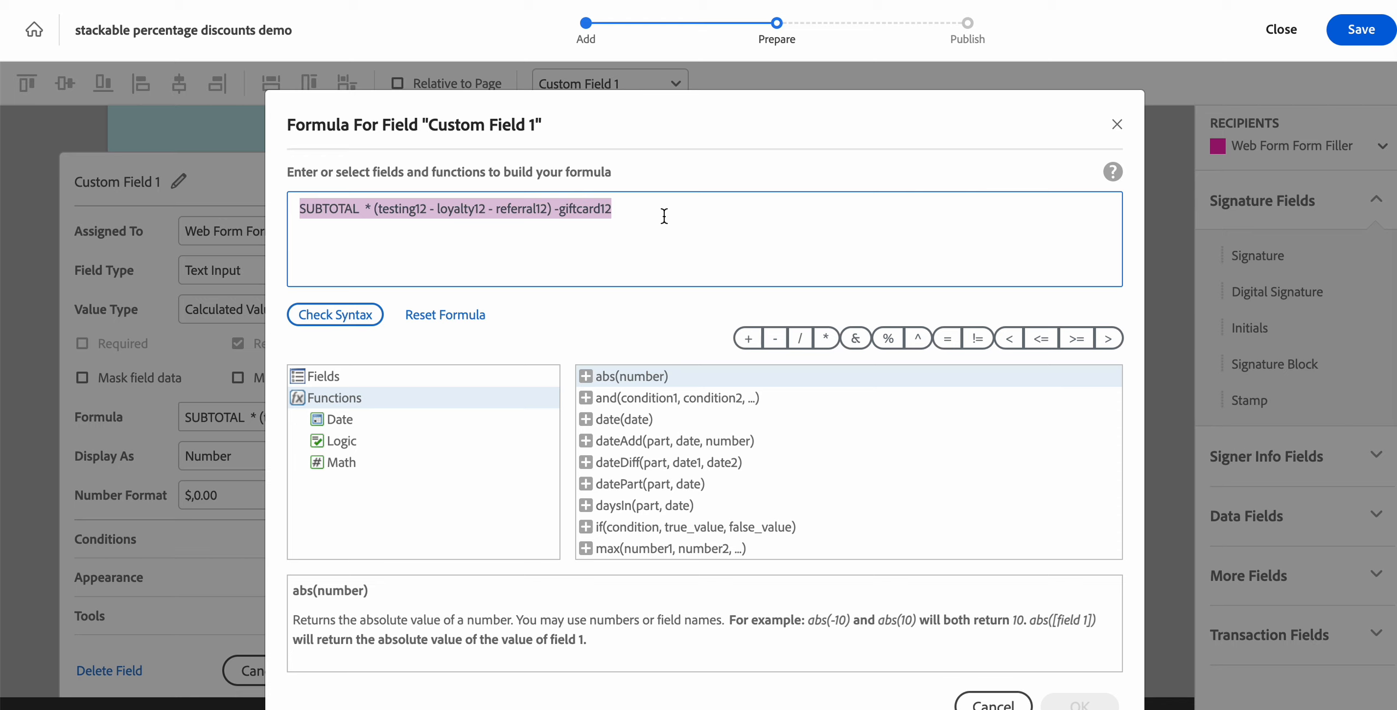
{"action": "key", "text": "BackSpace"}
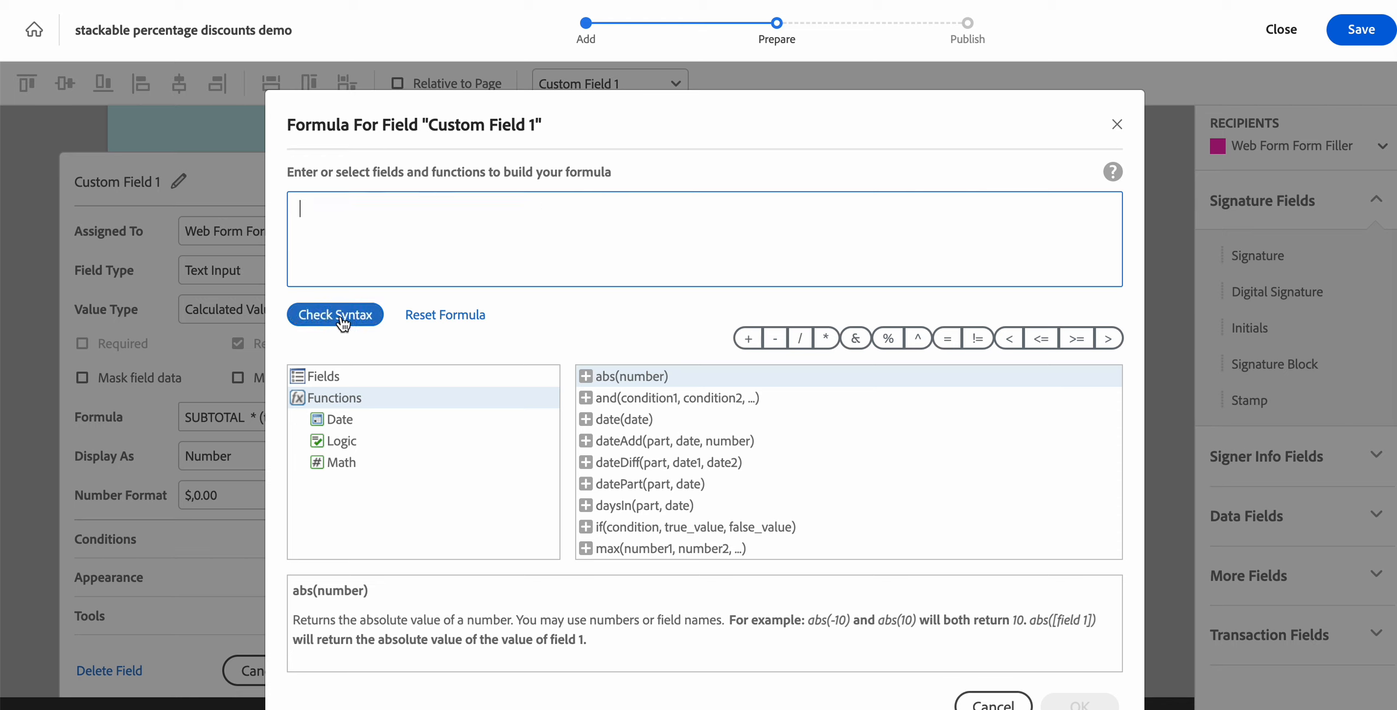
{"action": "left_click", "coordinate": [364, 323]}
{"action": "left_click", "coordinate": [359, 380]}
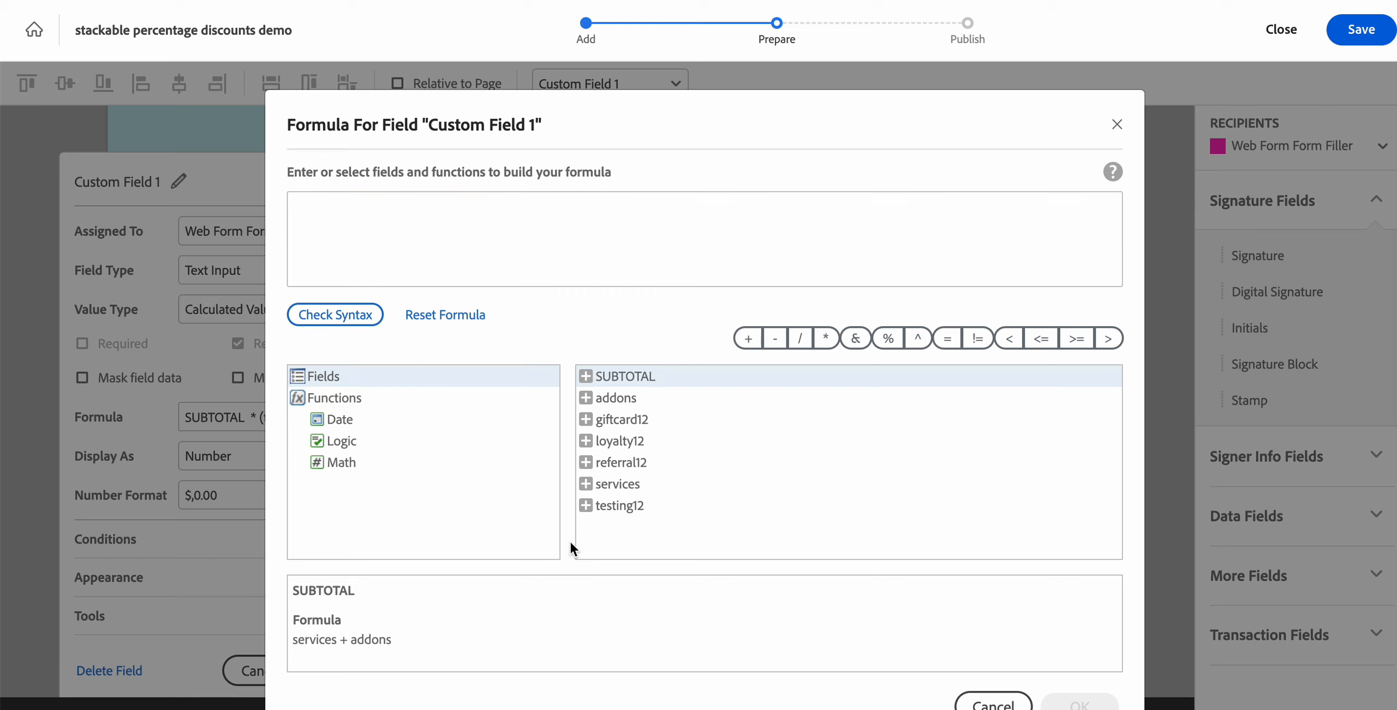
{"action": "double_click", "coordinate": [640, 383]}
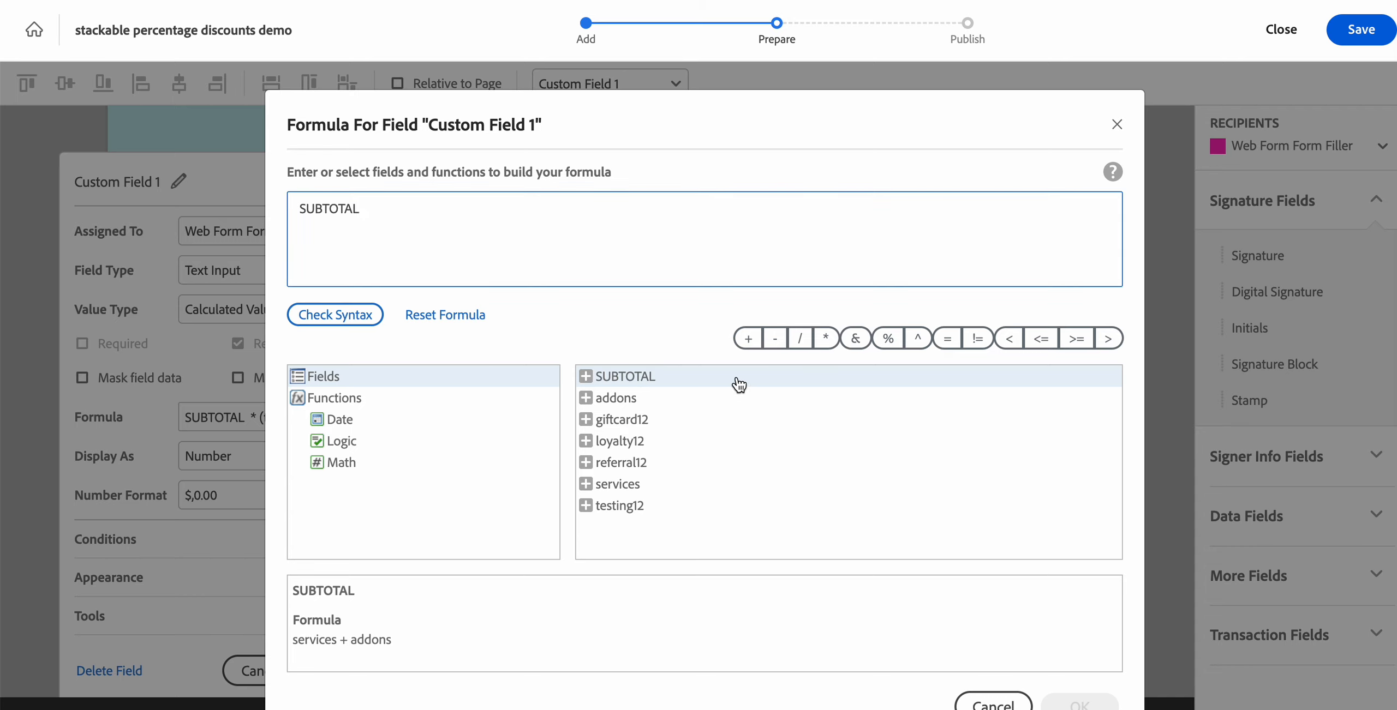
{"action": "double_click", "coordinate": [825, 338]}
{"action": "type", "text": "("}
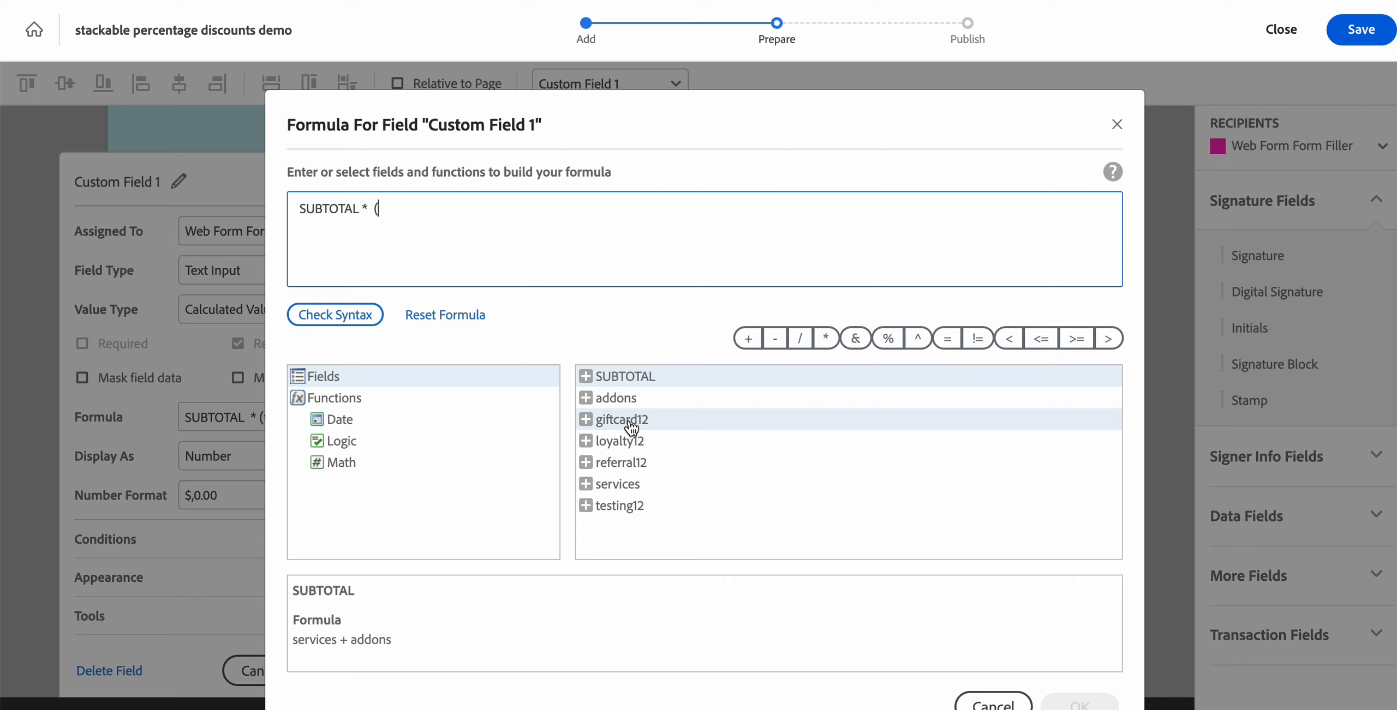
Step: Insert the discount fields after the opening parenthesis as "testing12 - loyalty12 - referral12"
{"action": "left_click", "coordinate": [632, 507]}
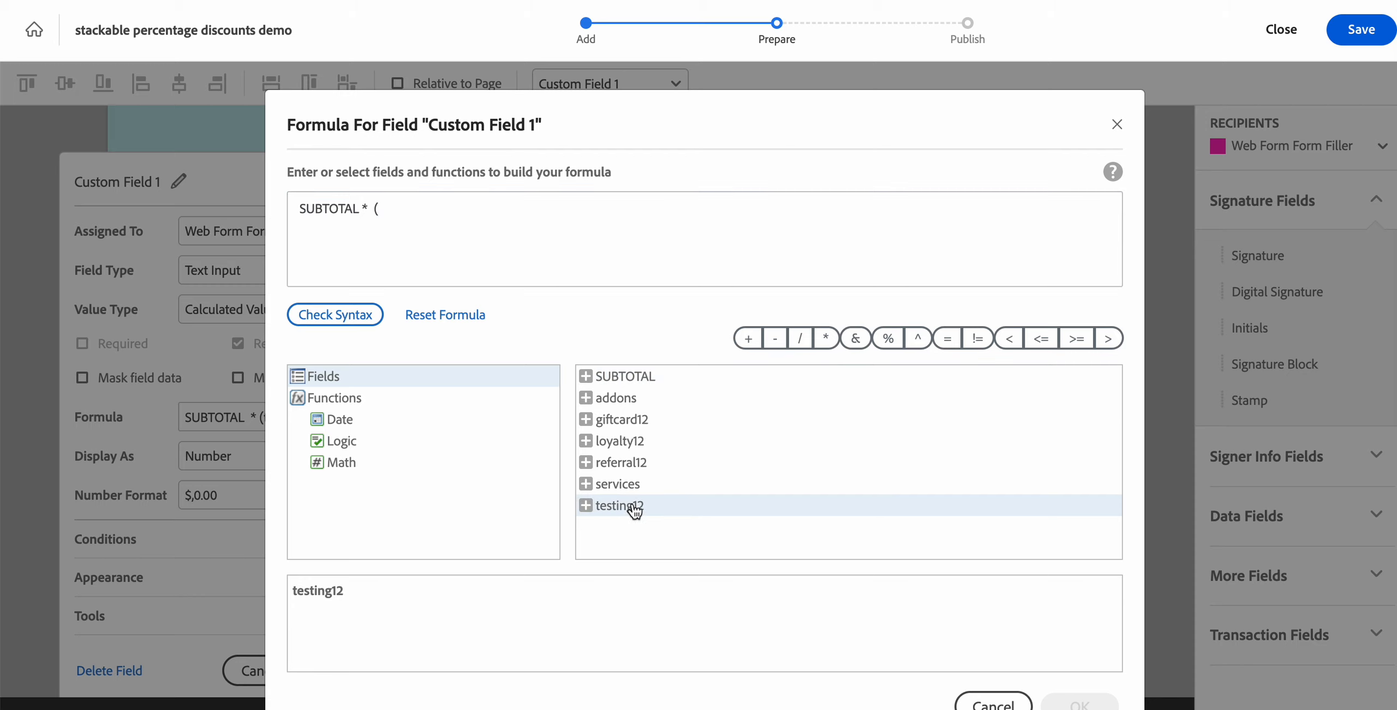
{"action": "left_click", "coordinate": [635, 509]}
{"action": "double_click", "coordinate": [639, 512]}
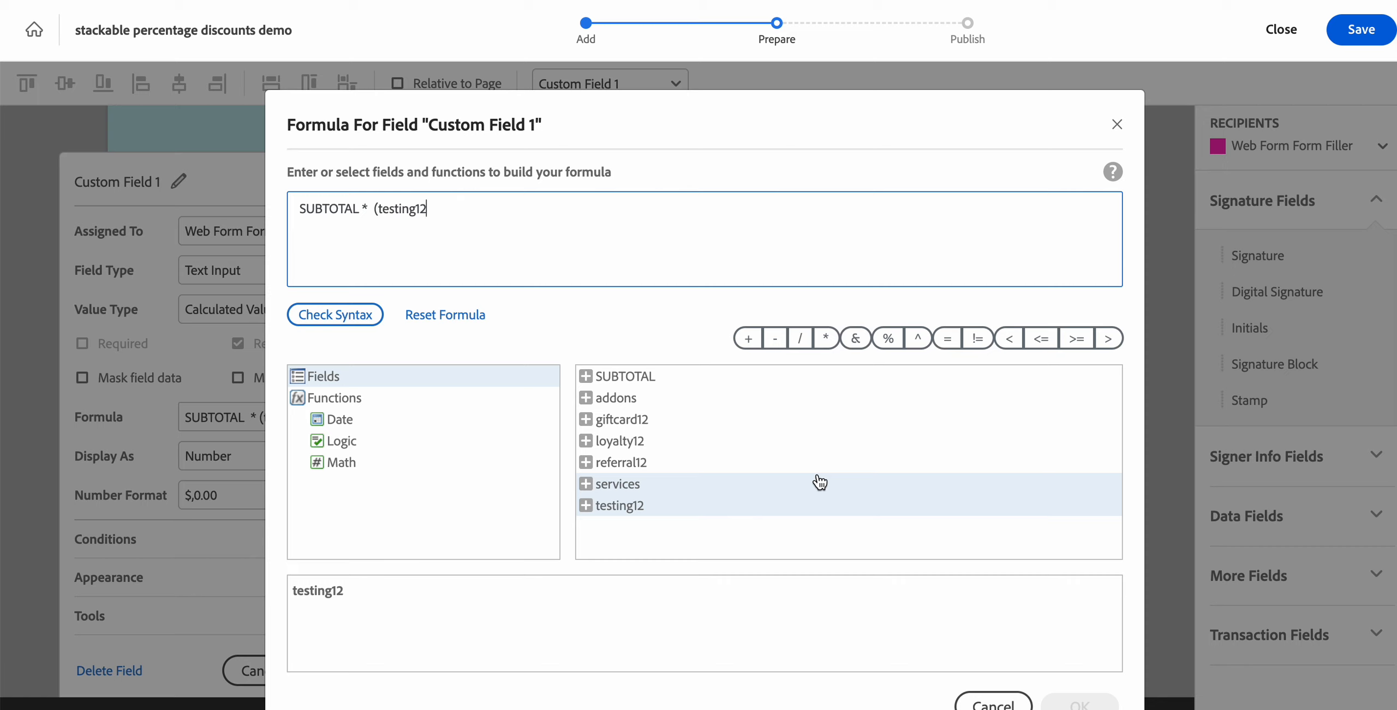
{"action": "left_click", "coordinate": [775, 339]}
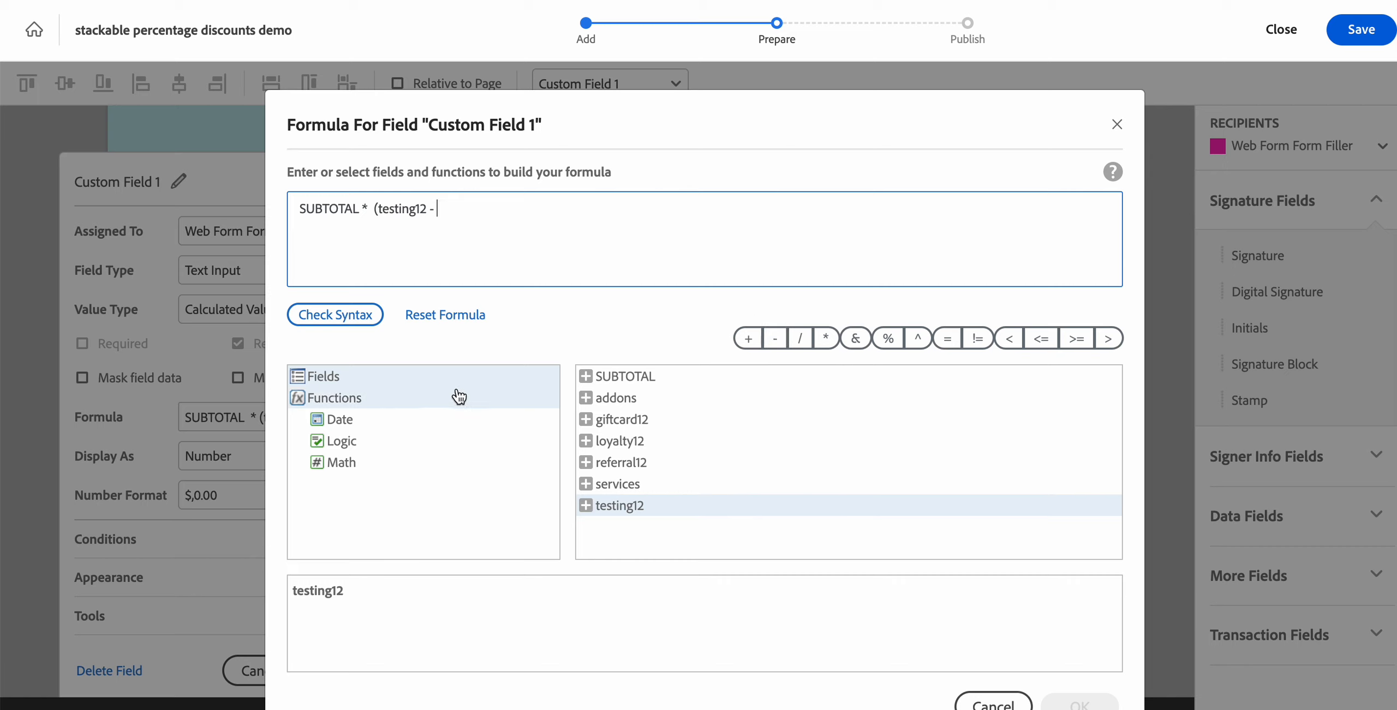
{"action": "double_click", "coordinate": [638, 440]}
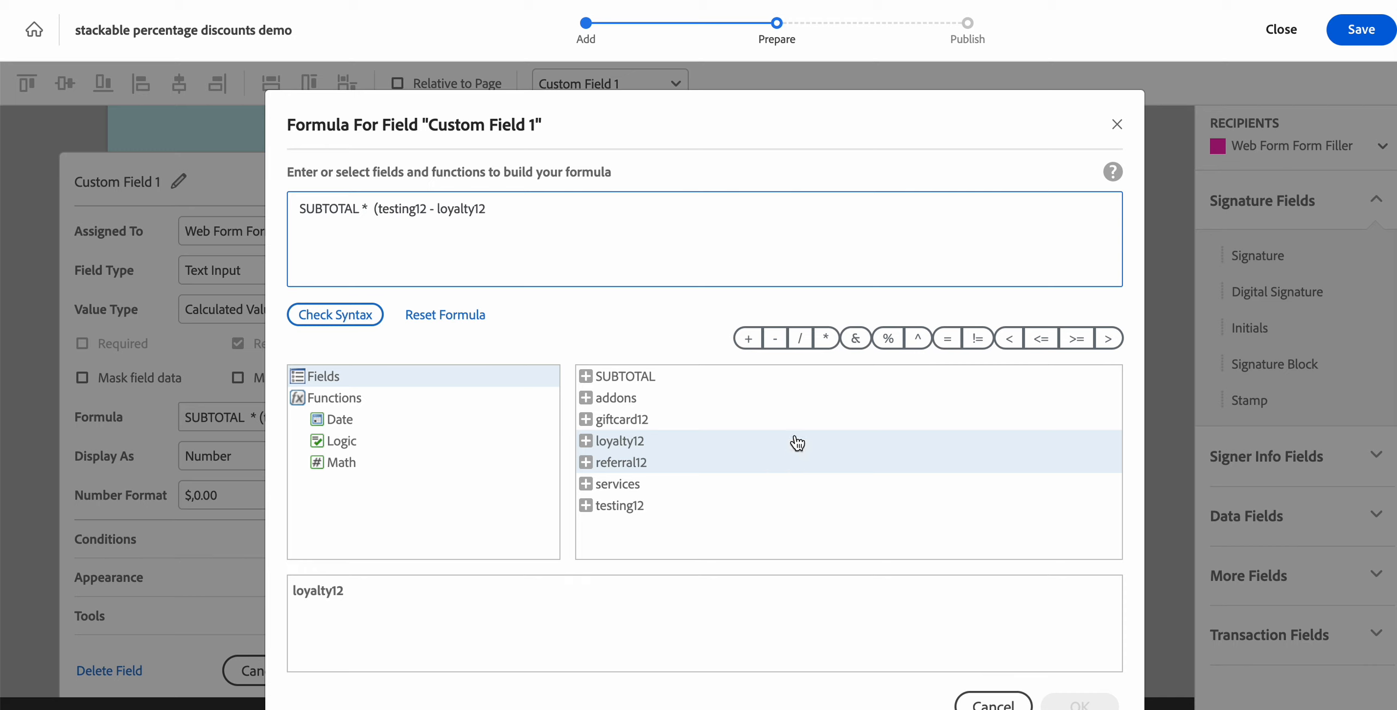
{"action": "left_click", "coordinate": [778, 338]}
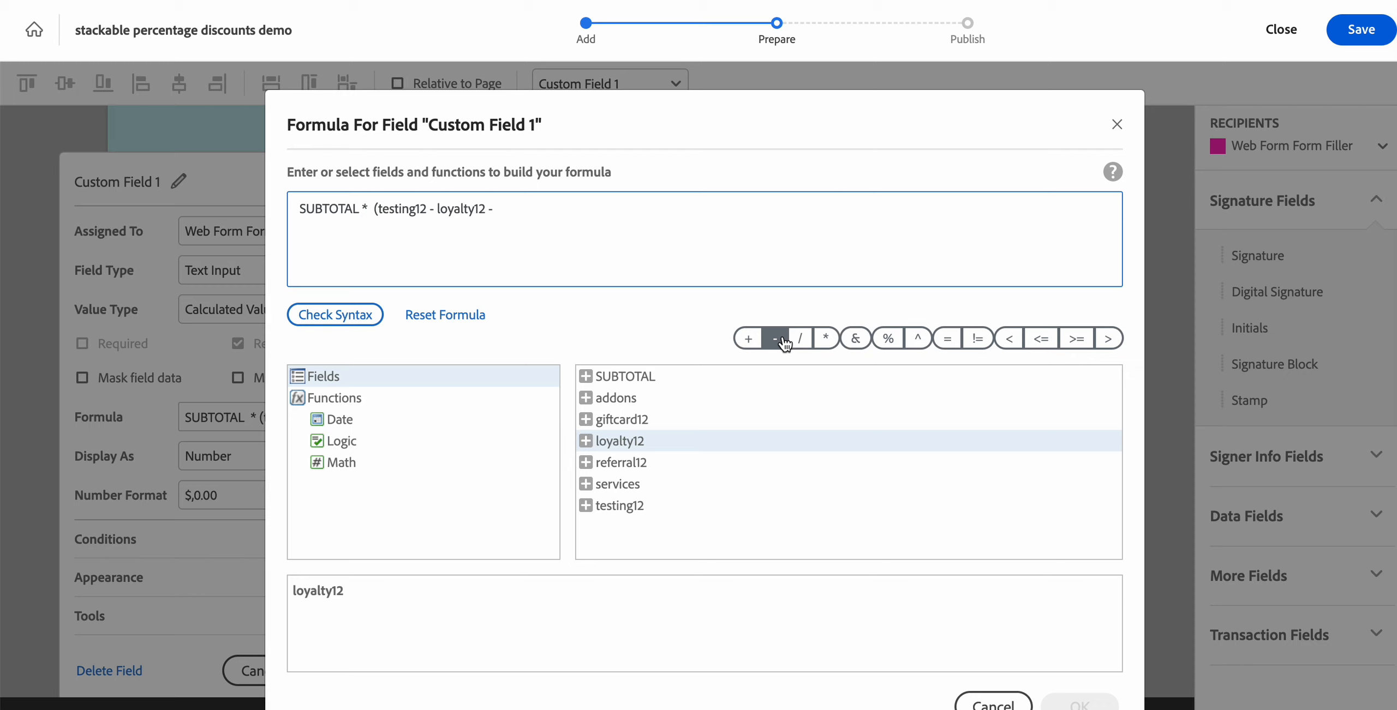
{"action": "left_click", "coordinate": [648, 469]}
{"action": "double_click", "coordinate": [648, 469]}
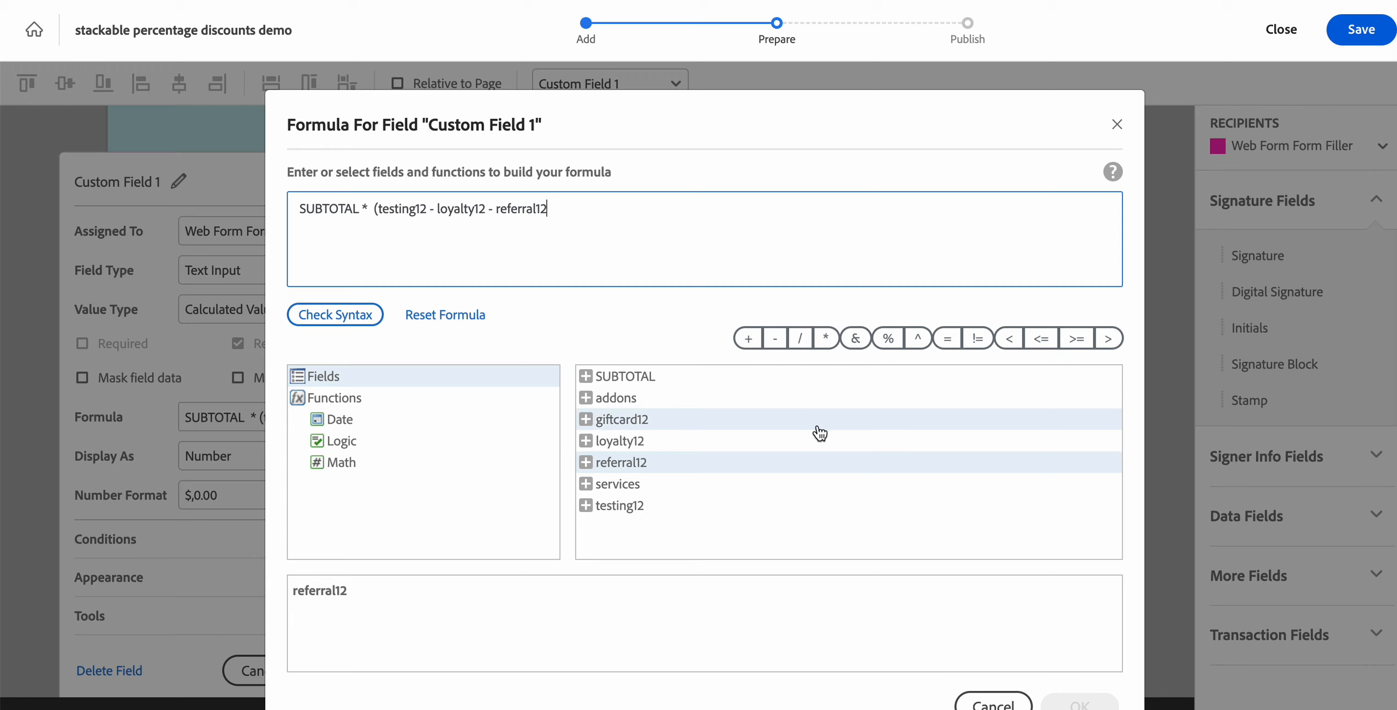
Step: Close the parenthesis and subtract giftcard12 to complete the final price formula, check its syntax and apply it
{"action": "type", "text": ")  -"}
{"action": "left_click", "coordinate": [616, 422]}
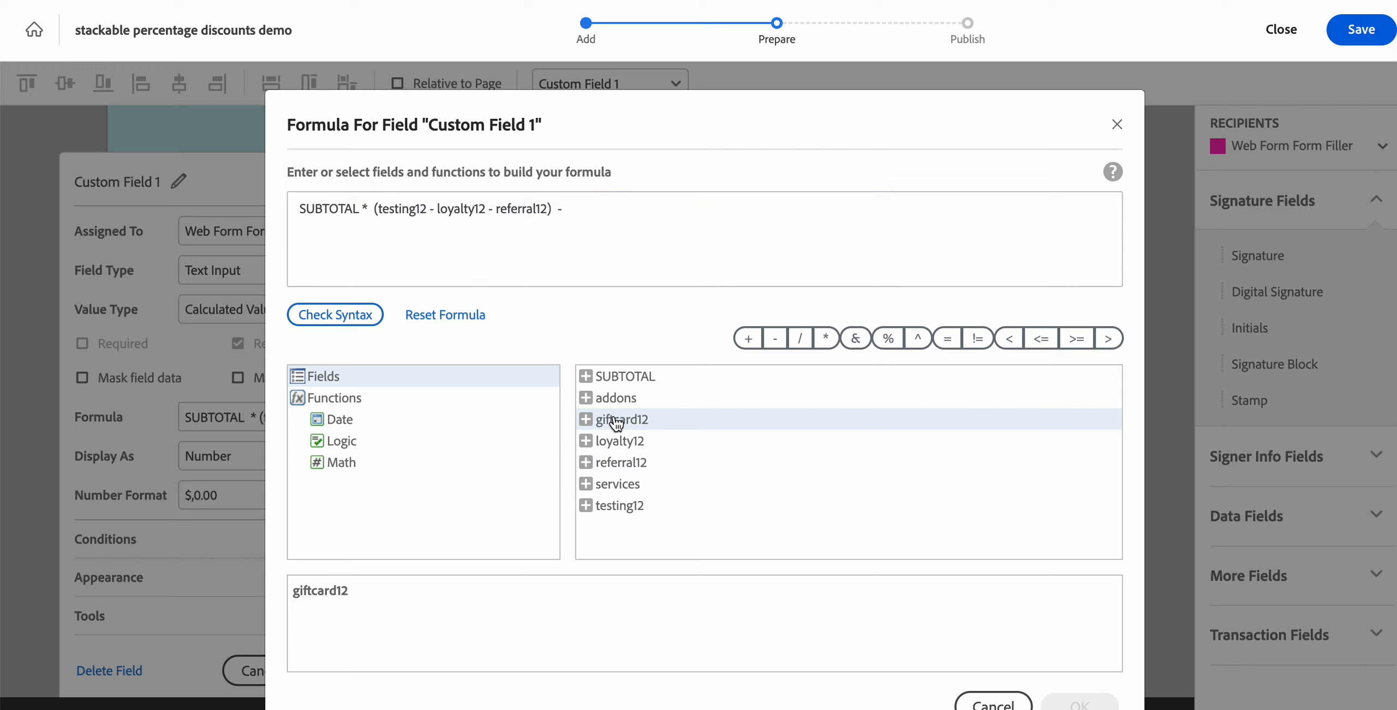
{"action": "double_click", "coordinate": [617, 422]}
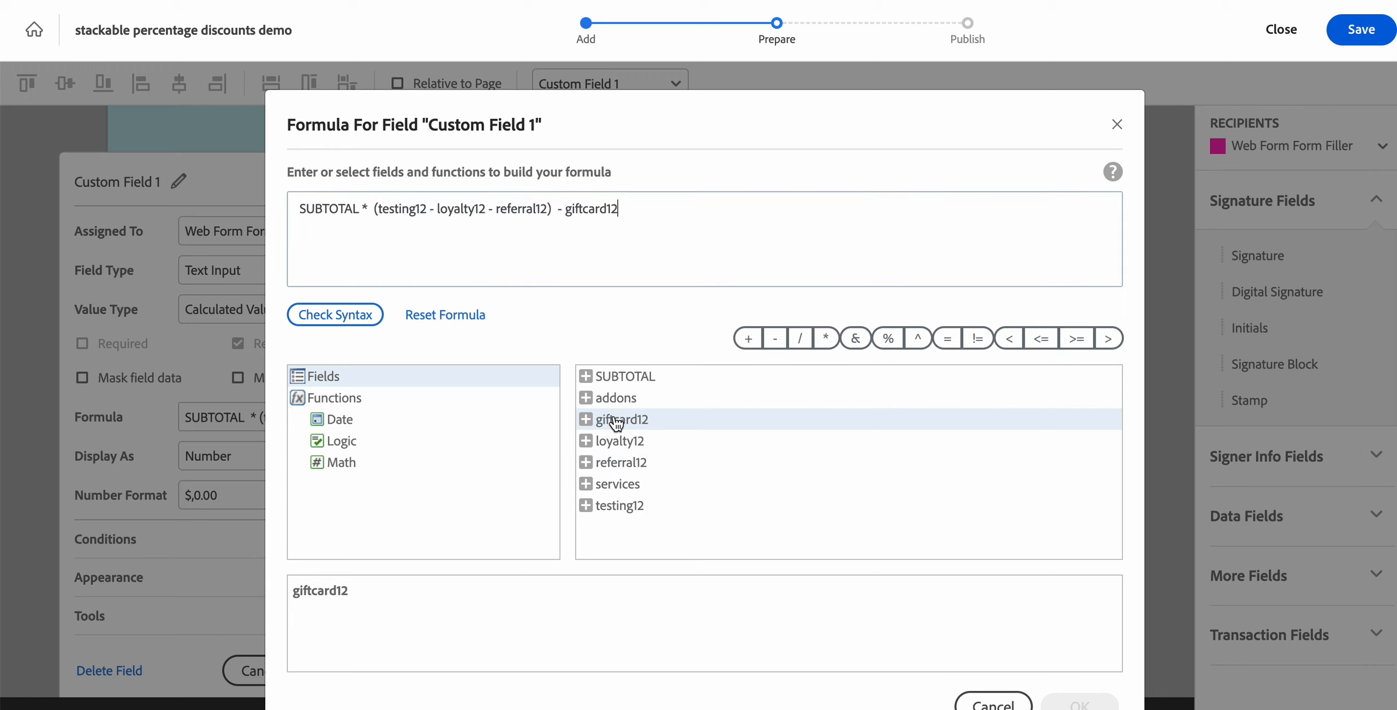
{"action": "left_click", "coordinate": [338, 316]}
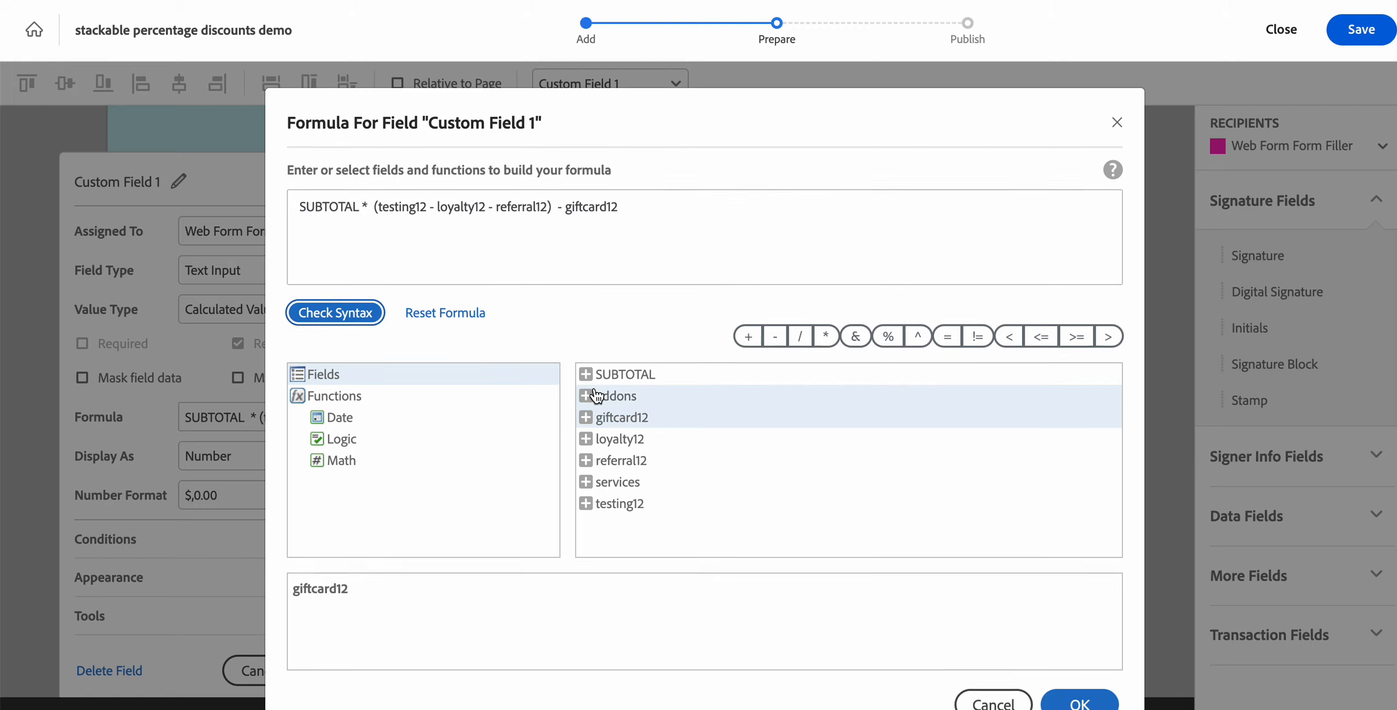
{"action": "scroll", "coordinate": [595, 404], "scroll_direction": "down", "scroll_amount": 1}
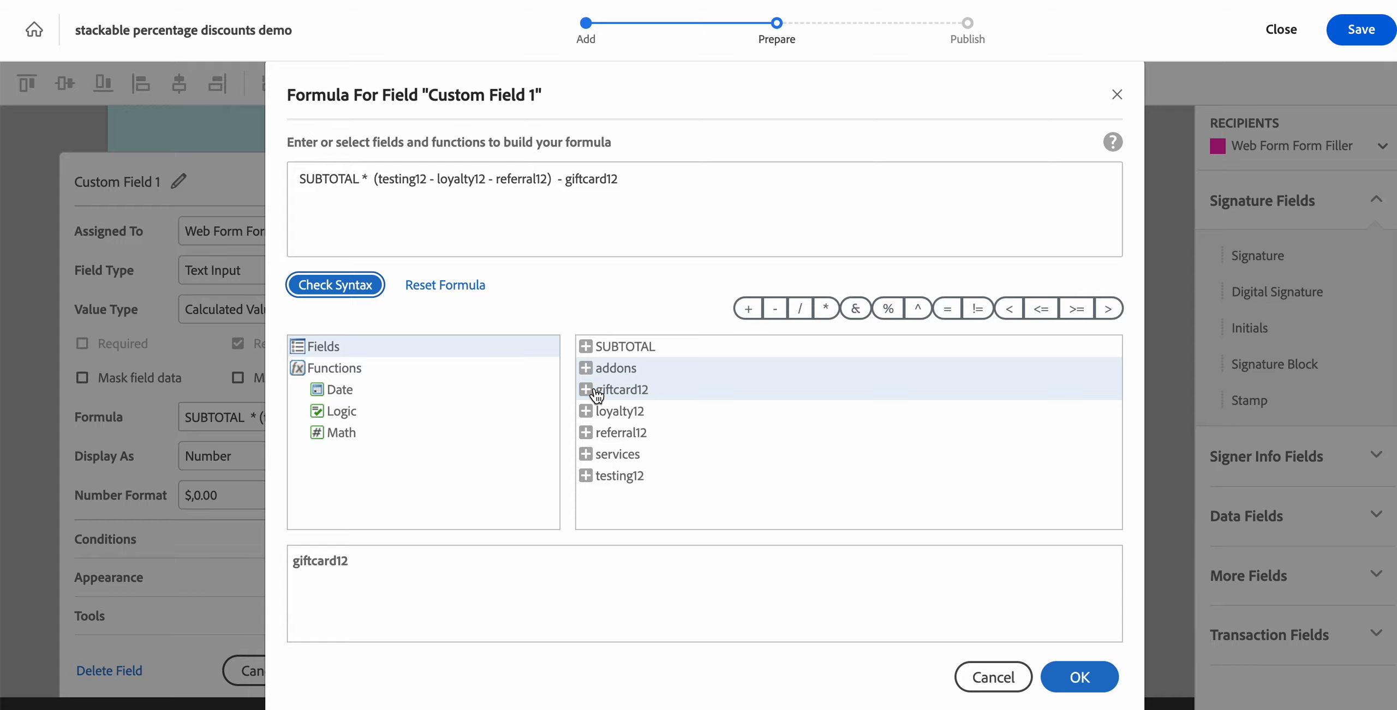
{"action": "left_click", "coordinate": [1077, 678]}
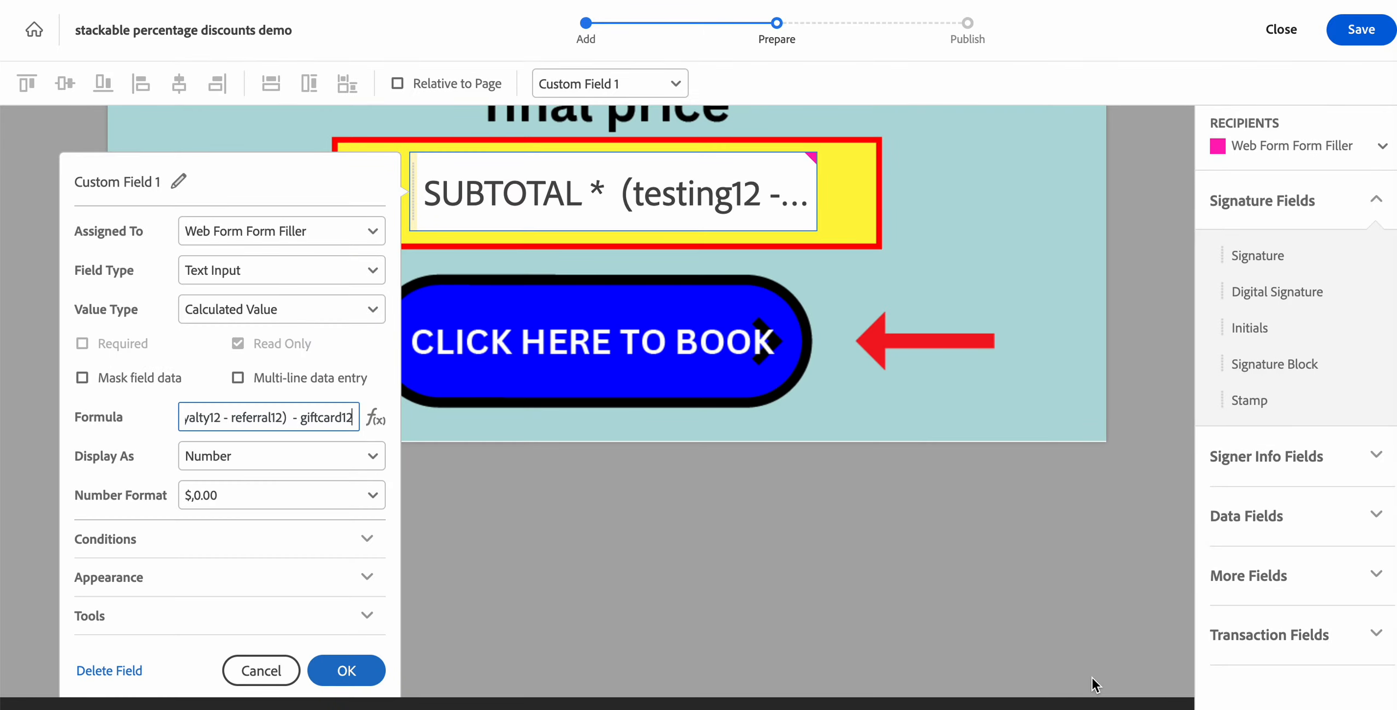
Step: Confirm the final price field's settings, check the fields across the form, and save the web form
{"action": "left_click", "coordinate": [354, 671]}
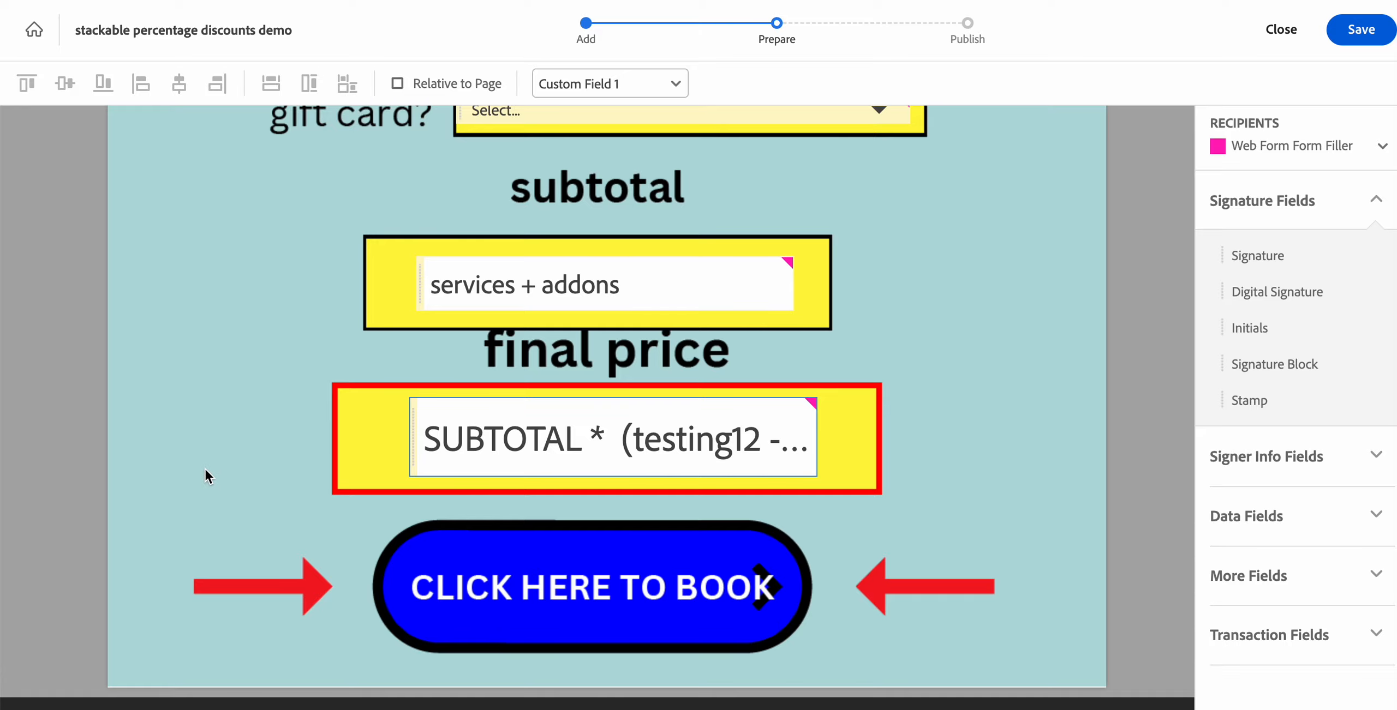
{"action": "scroll", "coordinate": [536, 458], "scroll_direction": "up", "scroll_amount": 6}
{"action": "scroll", "coordinate": [532, 457], "scroll_direction": "up", "scroll_amount": 2}
{"action": "scroll", "coordinate": [532, 458], "scroll_direction": "down", "scroll_amount": 6}
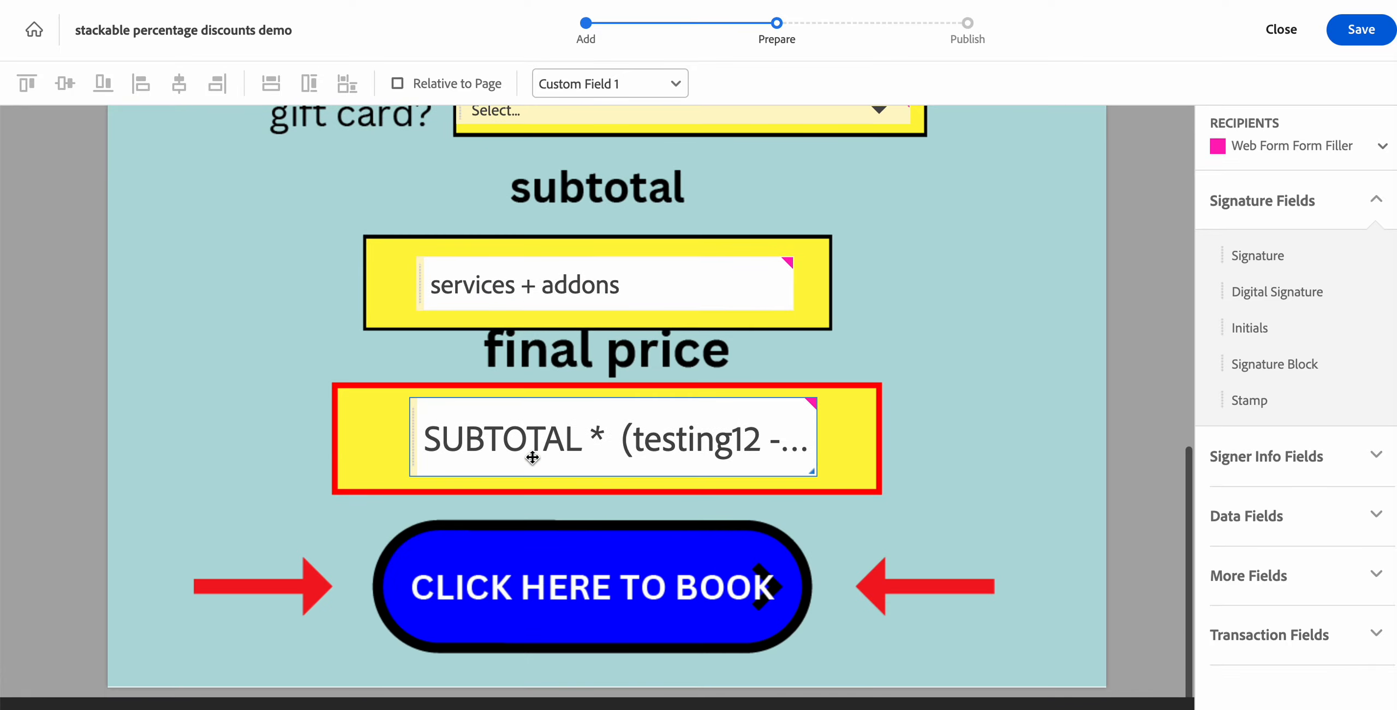
{"action": "scroll", "coordinate": [532, 457], "scroll_direction": "up", "scroll_amount": 10}
{"action": "scroll", "coordinate": [530, 454], "scroll_direction": "down", "scroll_amount": 10}
{"action": "left_click", "coordinate": [1377, 31]}
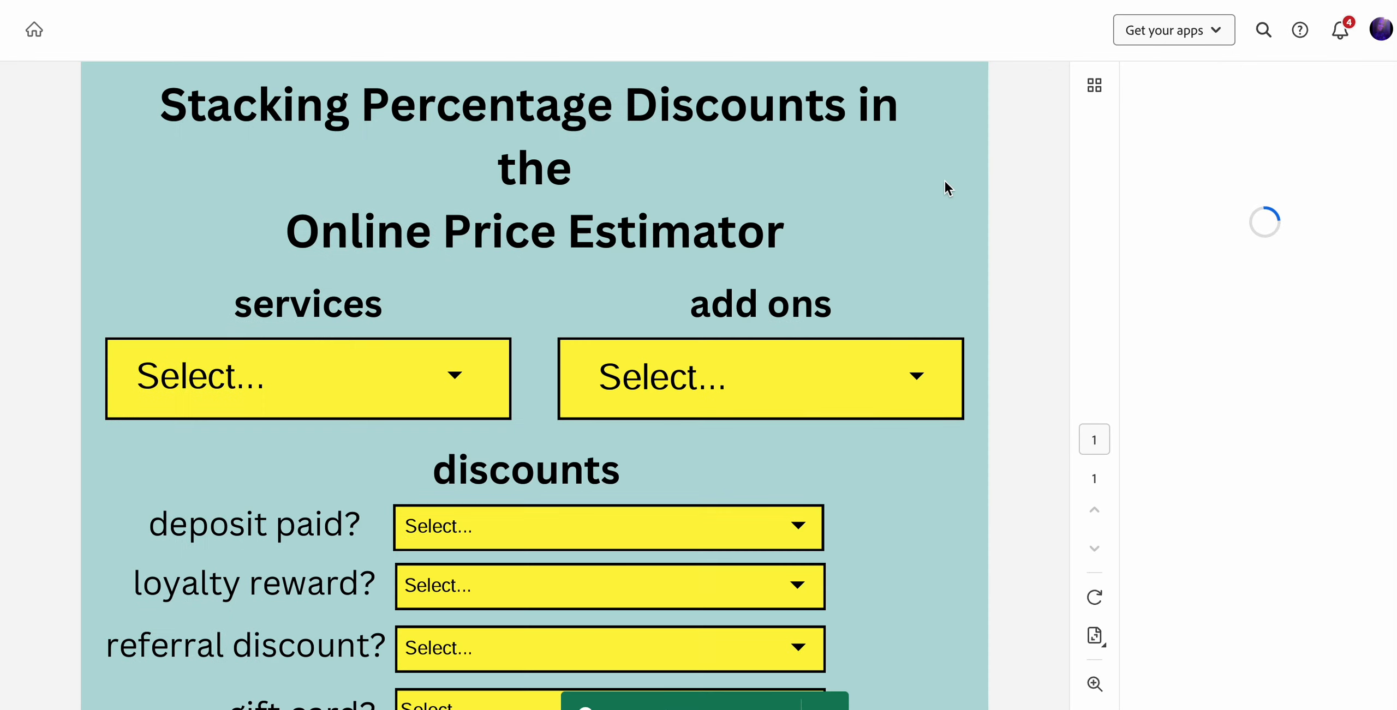
Step: Copy the web form's share URL and open it in a new browser tab
{"action": "left_click", "coordinate": [1211, 267]}
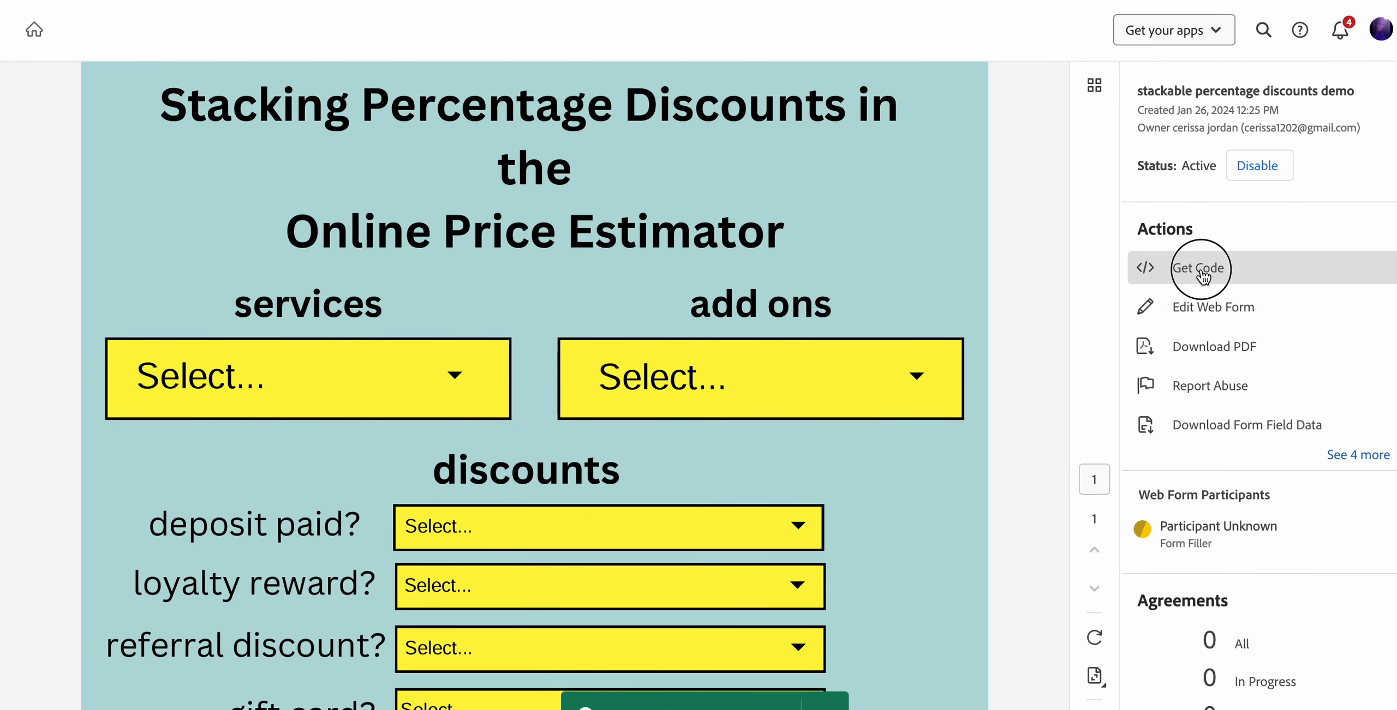
{"action": "left_click", "coordinate": [862, 322]}
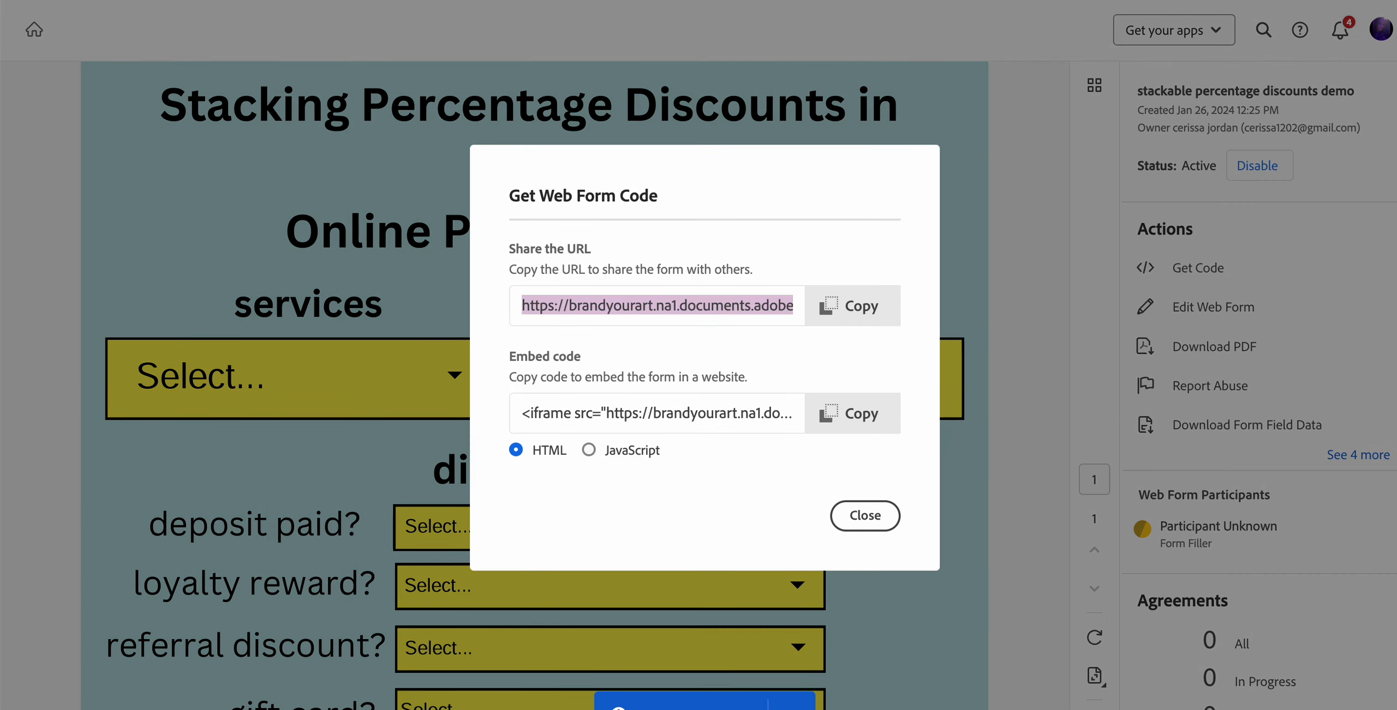
{"action": "key", "text": "super+t"}
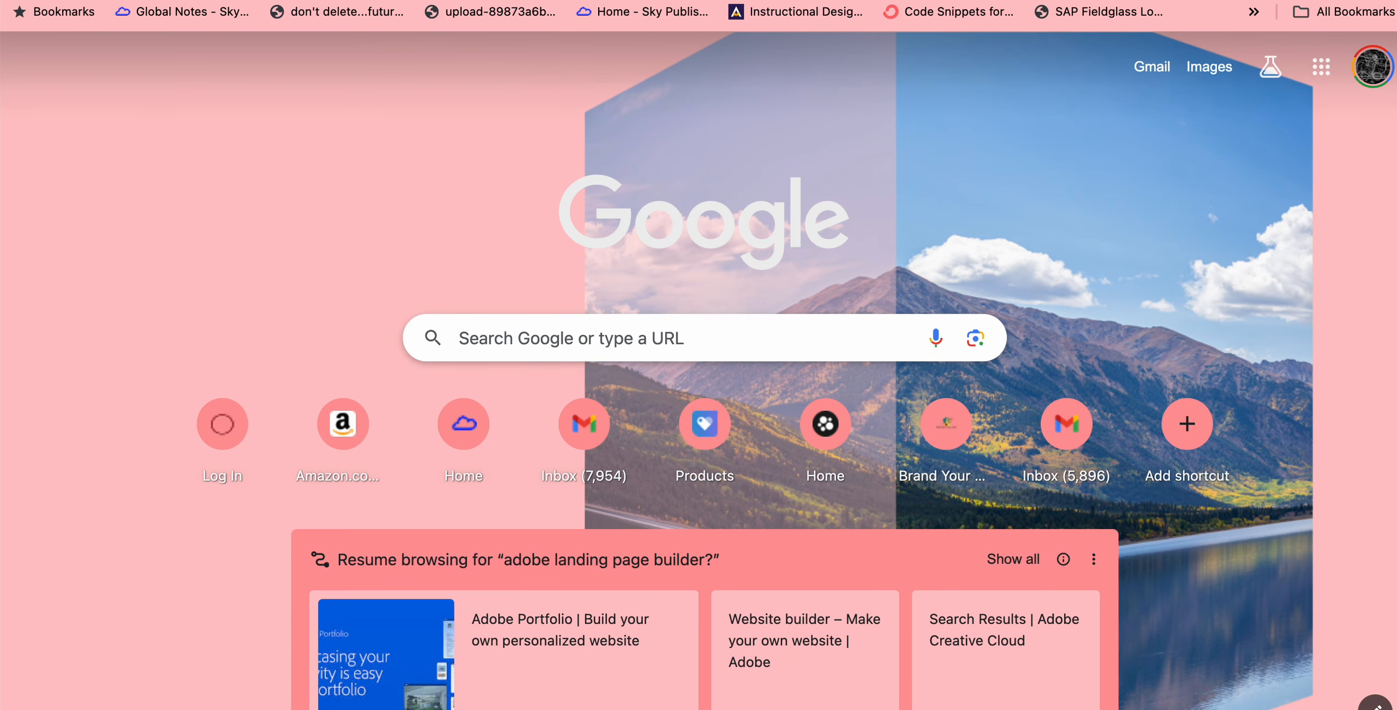
{"action": "key", "text": "super+v"}
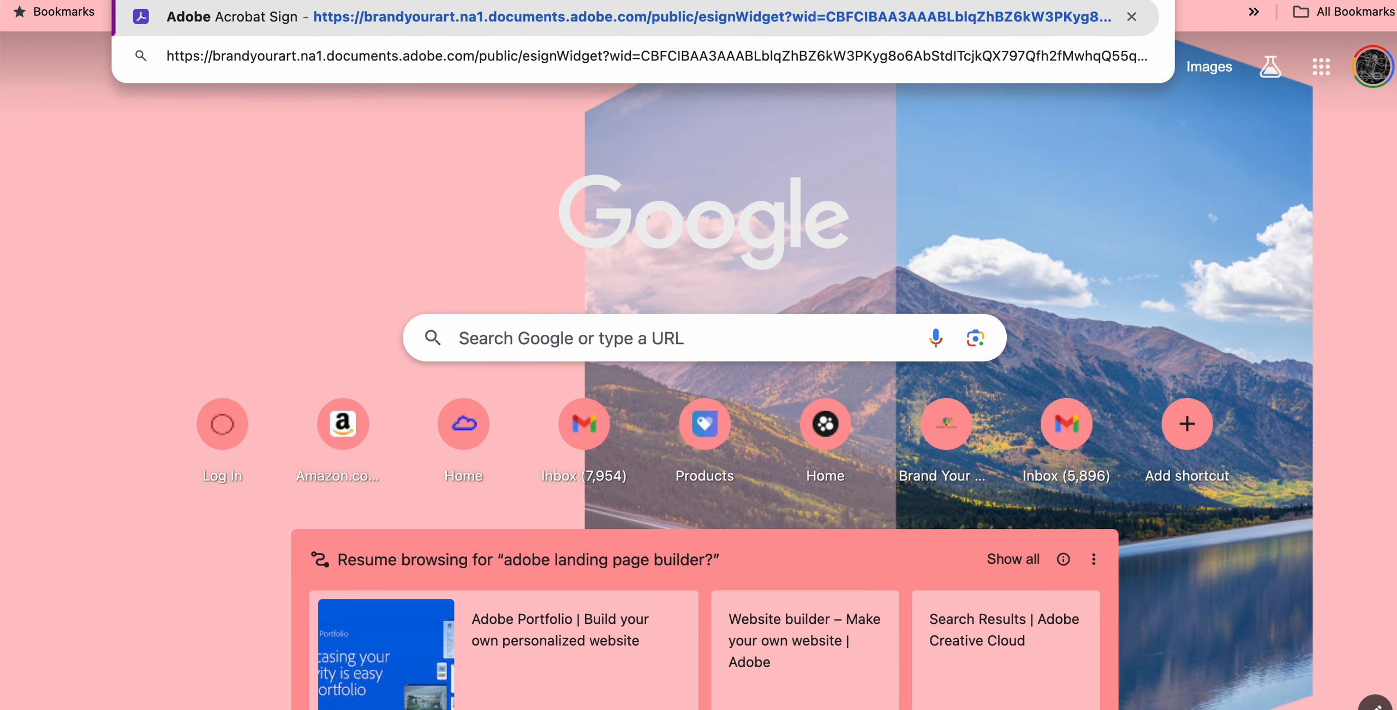
{"action": "key", "text": "Return"}
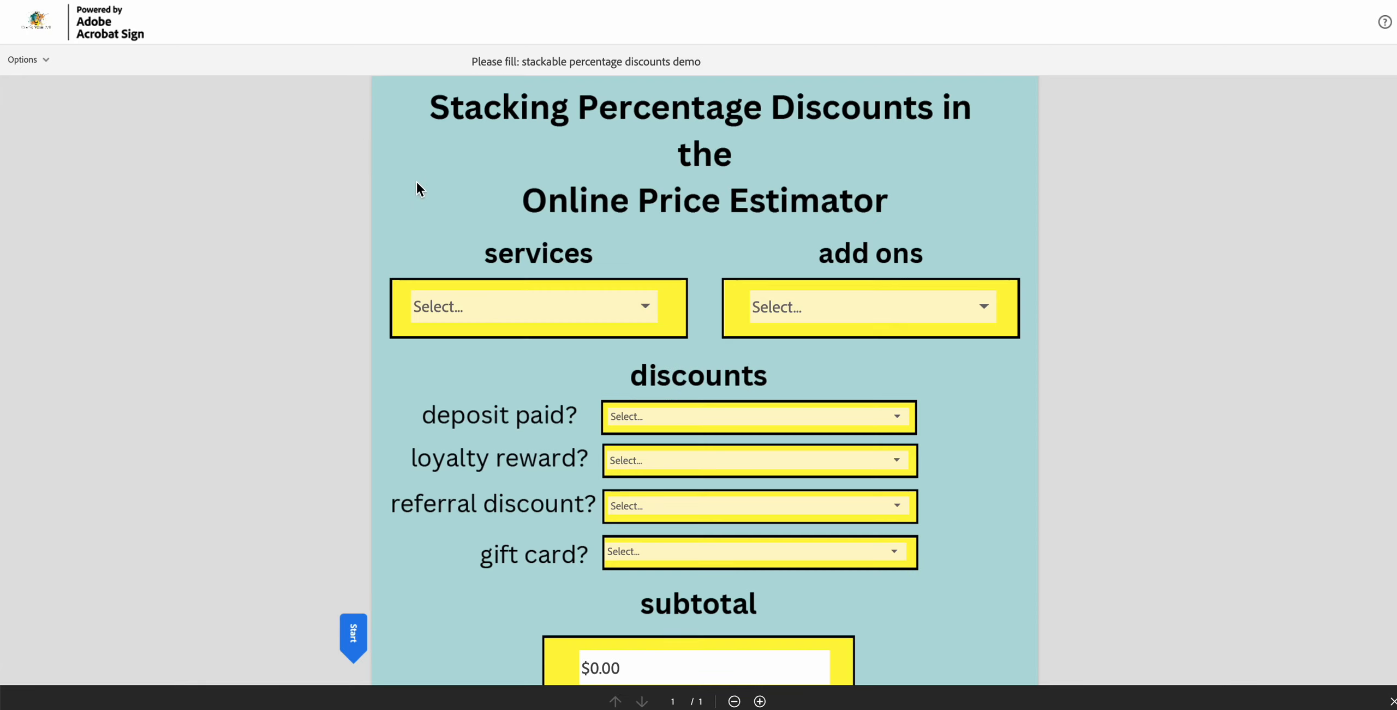
Step: Choose "sample $100" as the service and "add on $20" as the add-on in the live form
{"action": "scroll", "coordinate": [334, 346], "scroll_direction": "down", "scroll_amount": 2}
{"action": "scroll", "coordinate": [334, 347], "scroll_direction": "up", "scroll_amount": 2}
{"action": "left_click", "coordinate": [559, 305]}
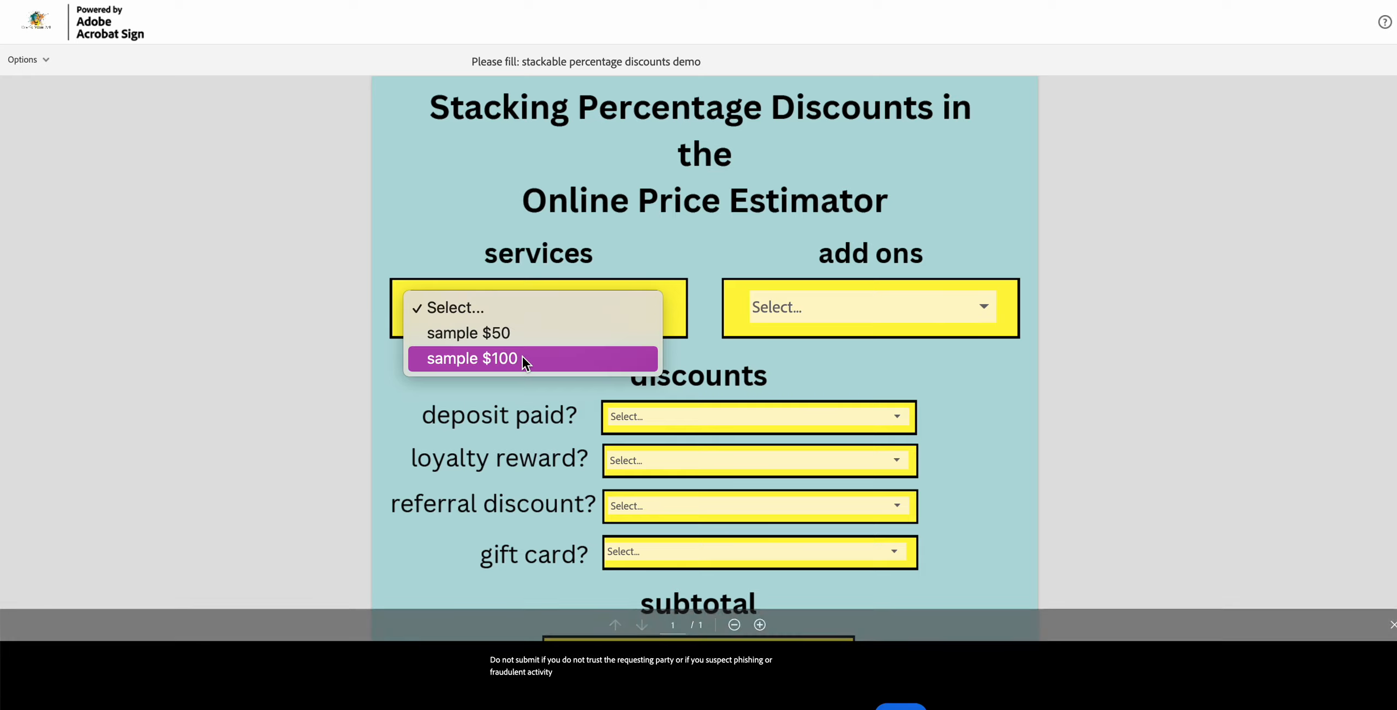
{"action": "left_click", "coordinate": [523, 357]}
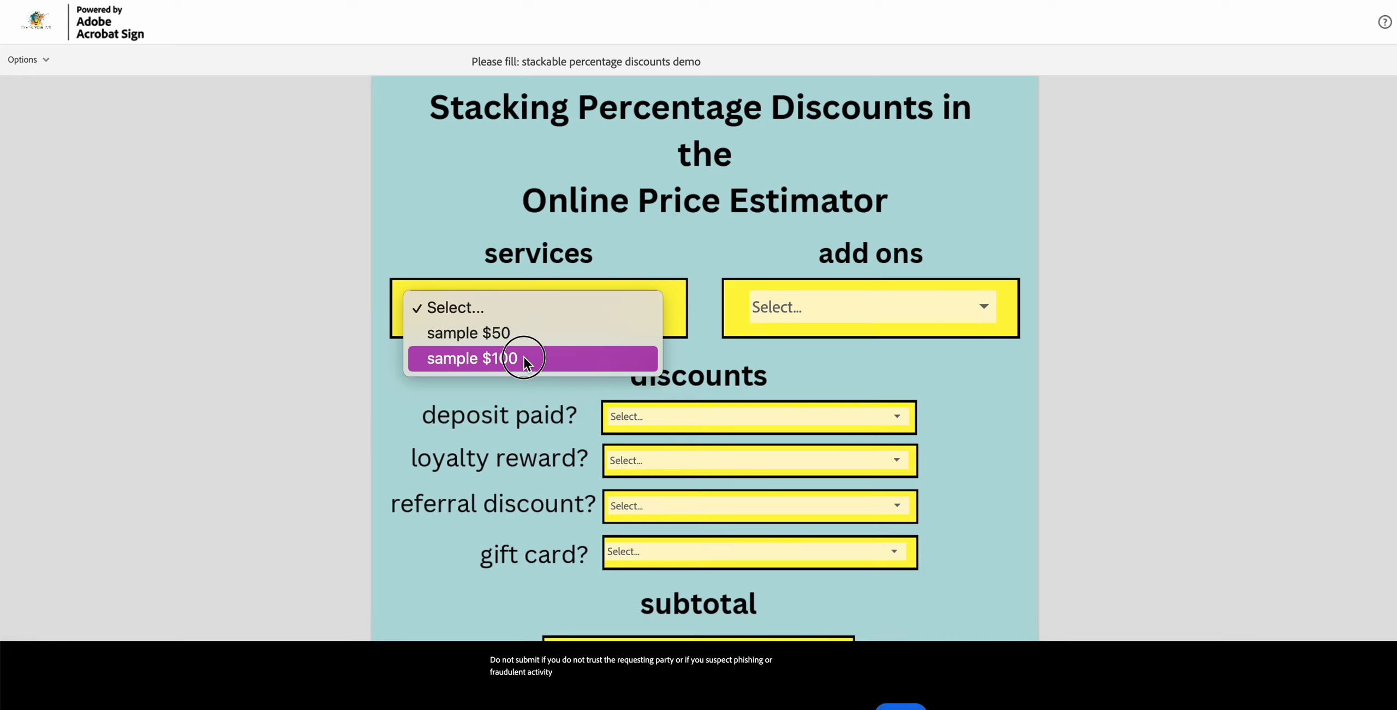
{"action": "left_click", "coordinate": [836, 309]}
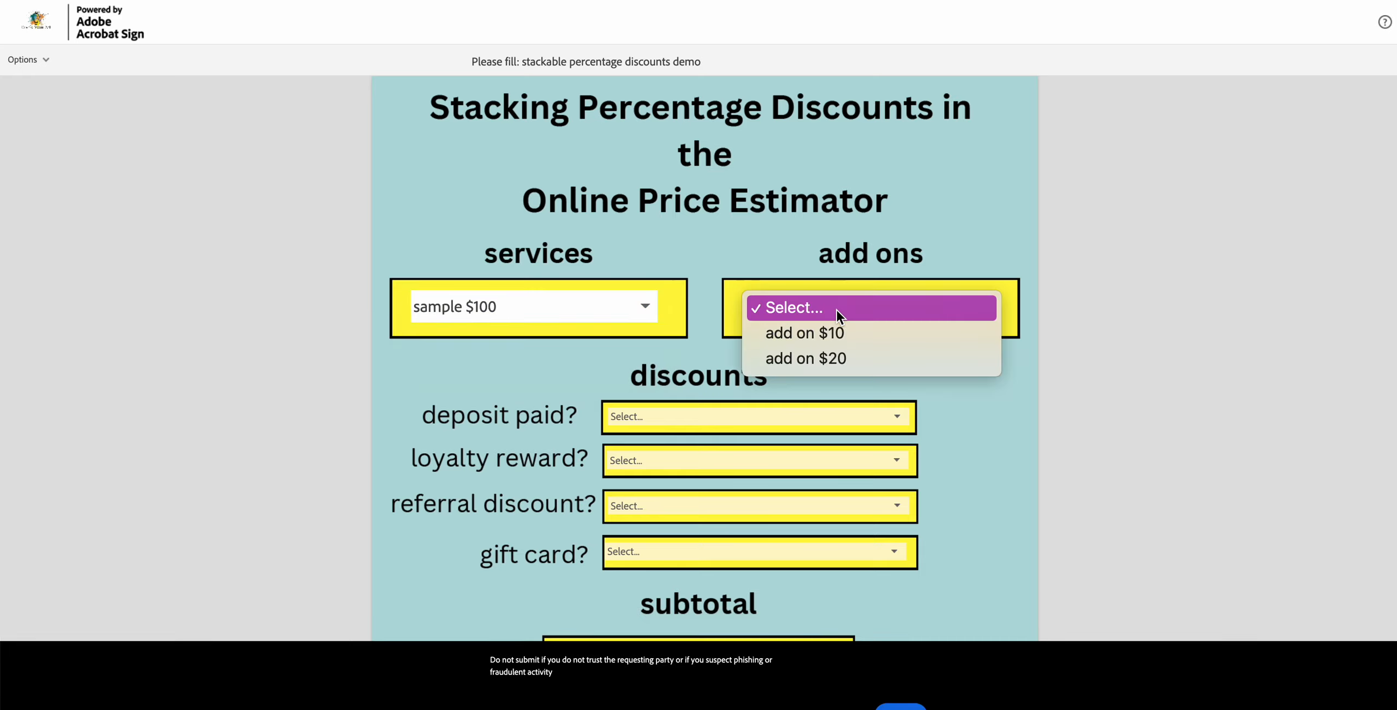
{"action": "left_click", "coordinate": [830, 361]}
Step: Check the subtotal and final price, and set the deposit paid discount to "yes (-50%)"
{"action": "scroll", "coordinate": [530, 297], "scroll_direction": "down", "scroll_amount": 2}
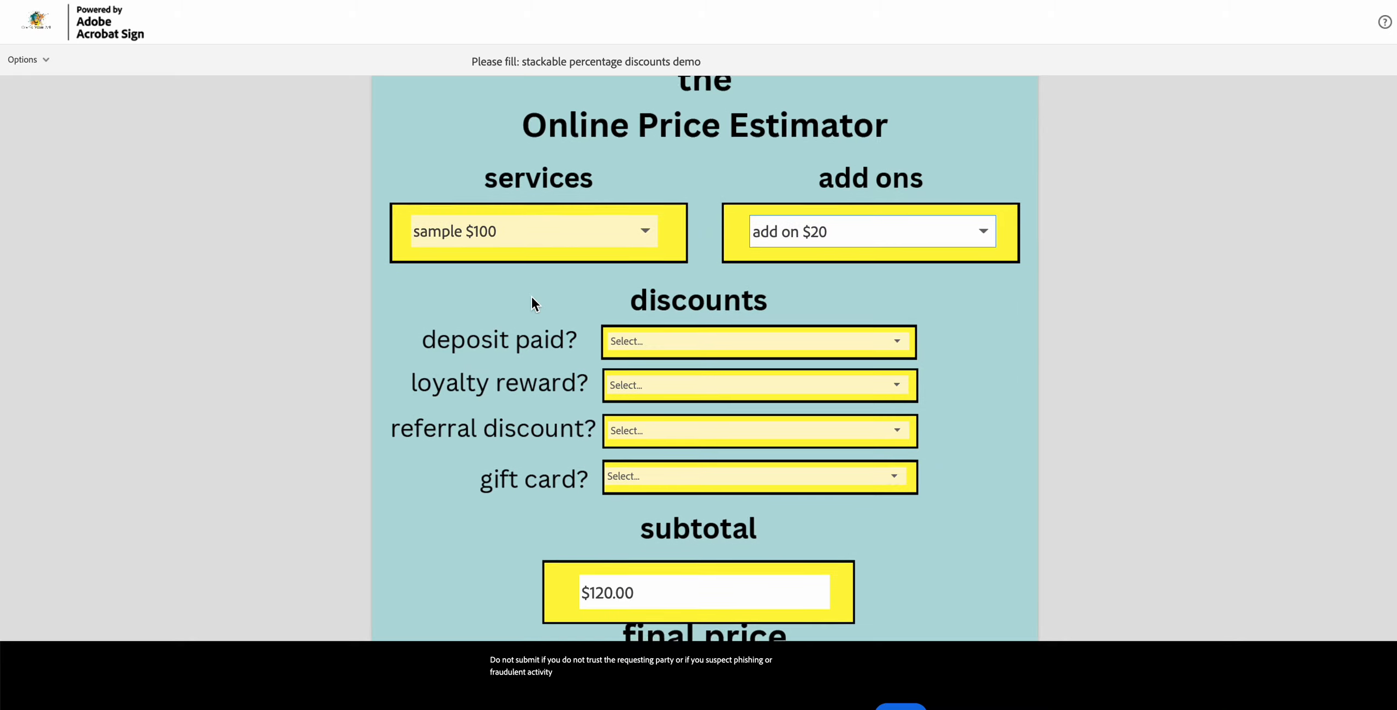
{"action": "scroll", "coordinate": [532, 299], "scroll_direction": "down", "scroll_amount": 2}
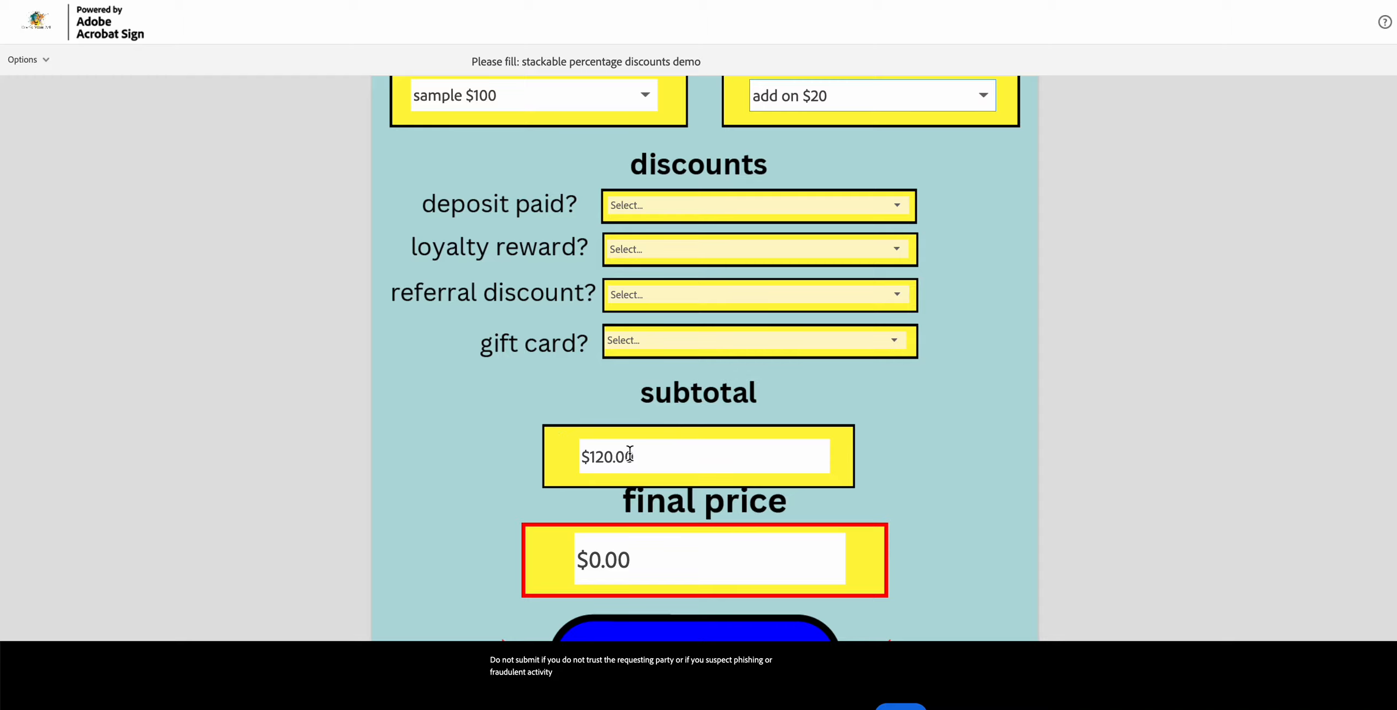
{"action": "scroll", "coordinate": [691, 322], "scroll_direction": "down", "scroll_amount": 1}
{"action": "left_click", "coordinate": [662, 163]}
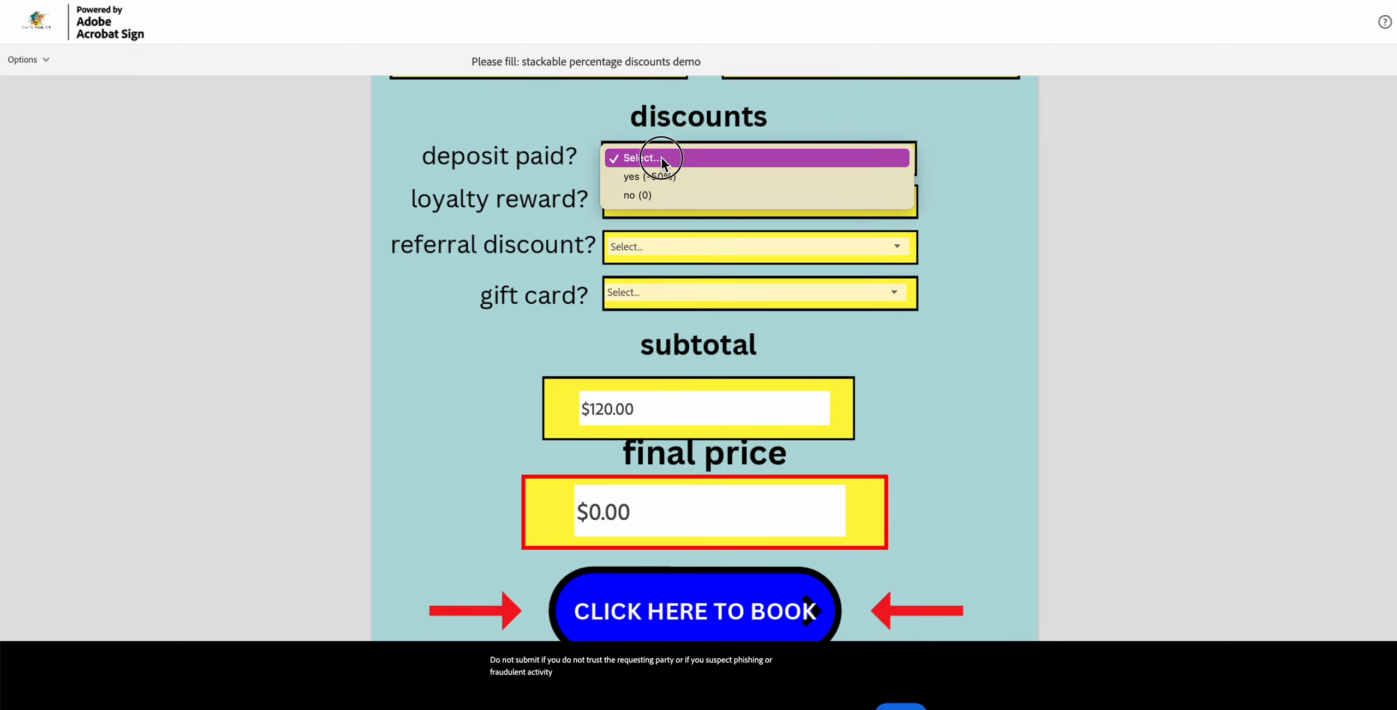
{"action": "left_click", "coordinate": [707, 175]}
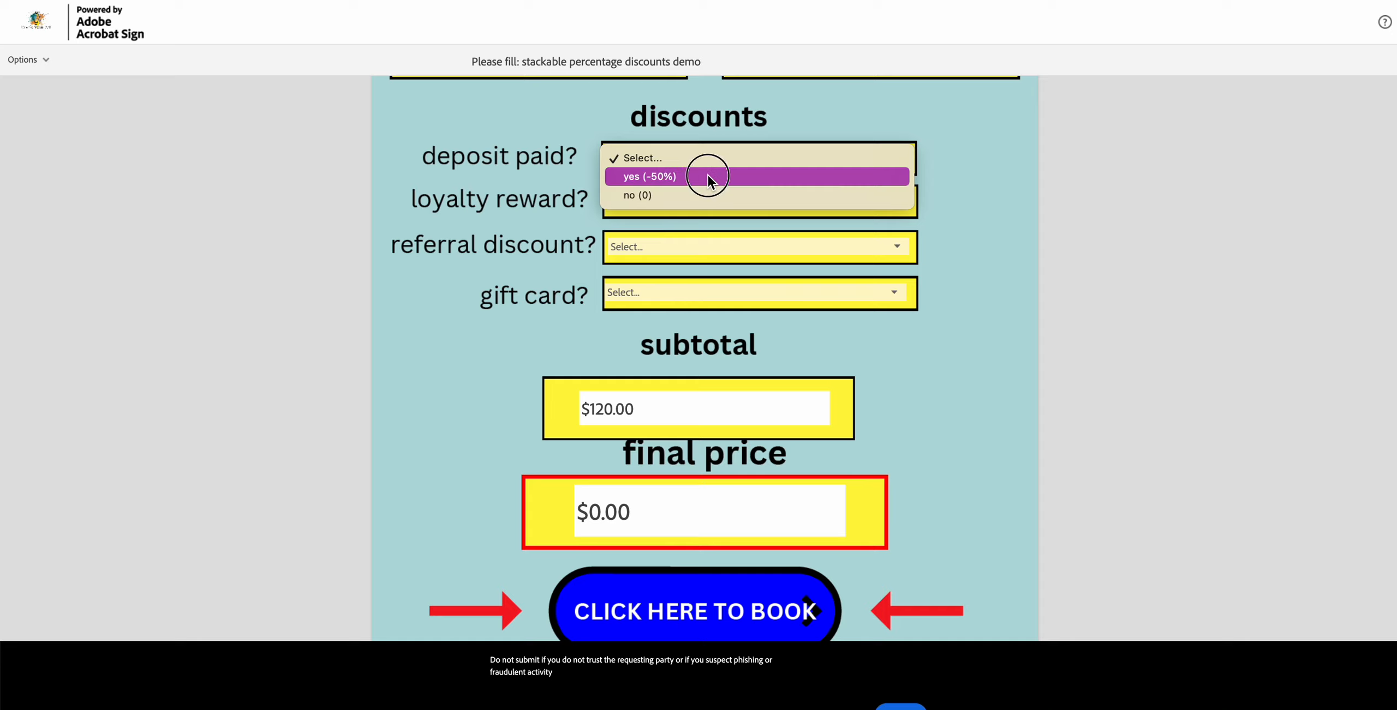